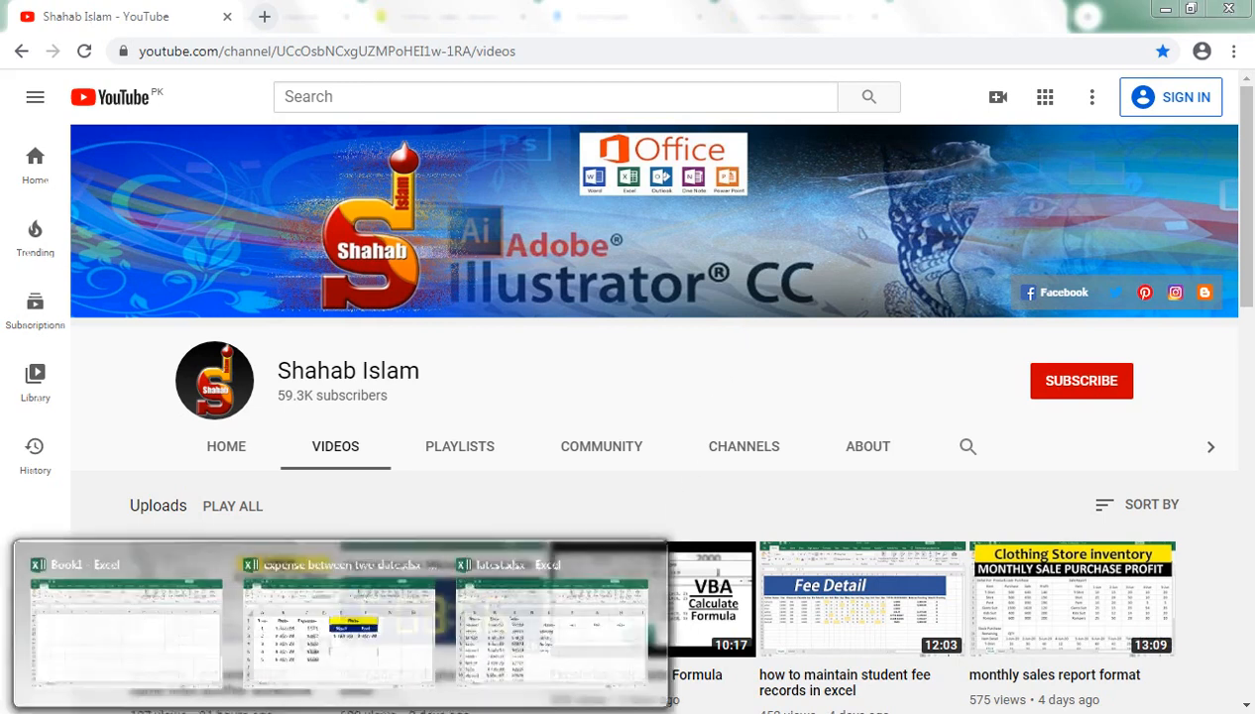
Switch from the browser to Excel and bring up the latest.xlsx workbook
click(387, 600)
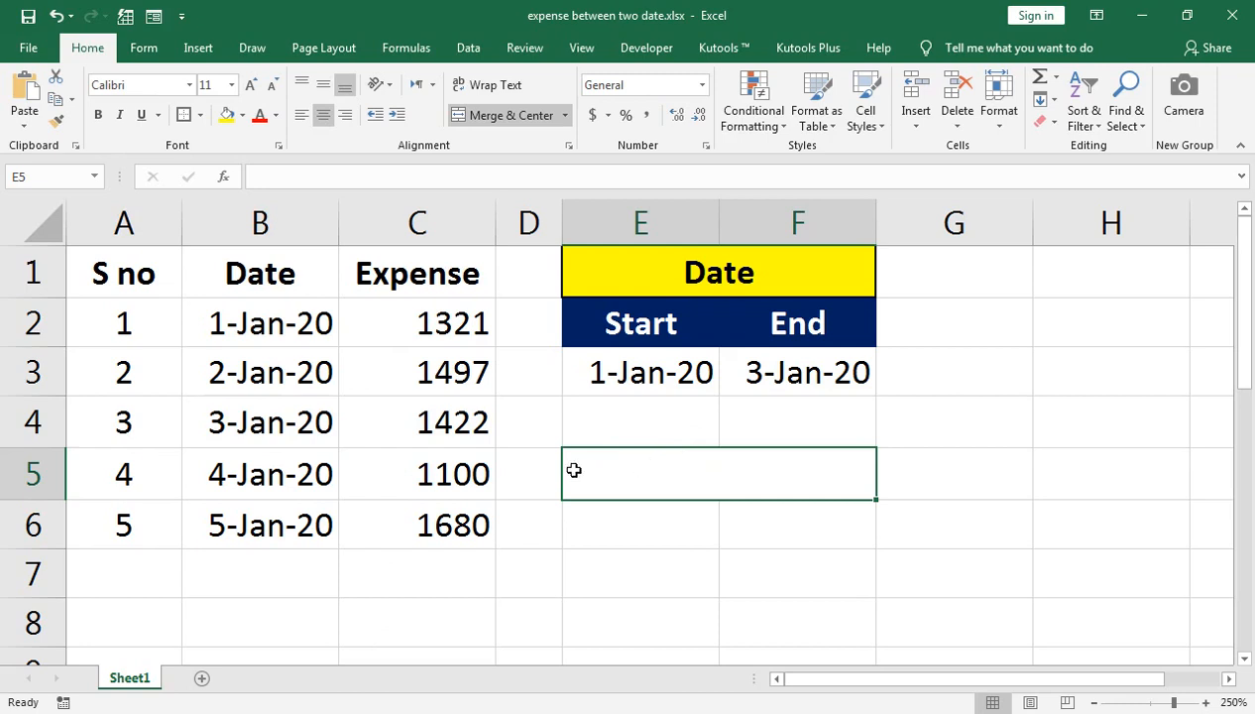
click(491, 639)
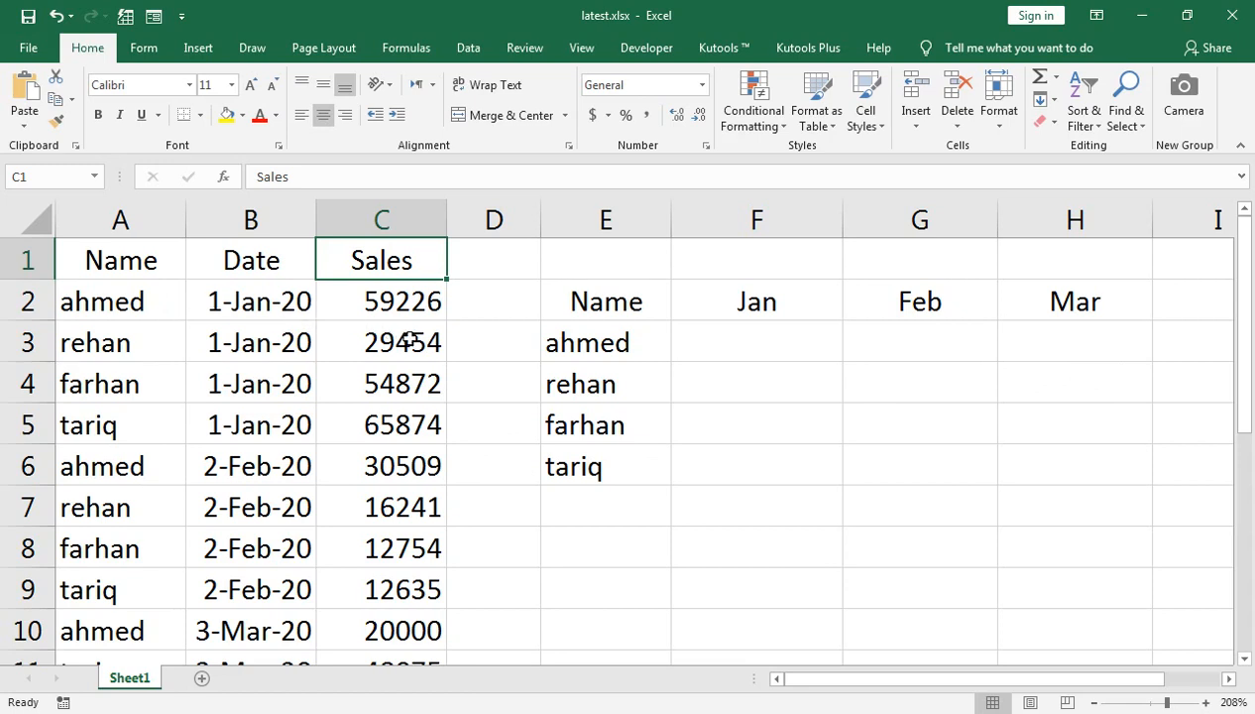
Start a SUMIFS formula in cell F3, below the Jan header
click(778, 349)
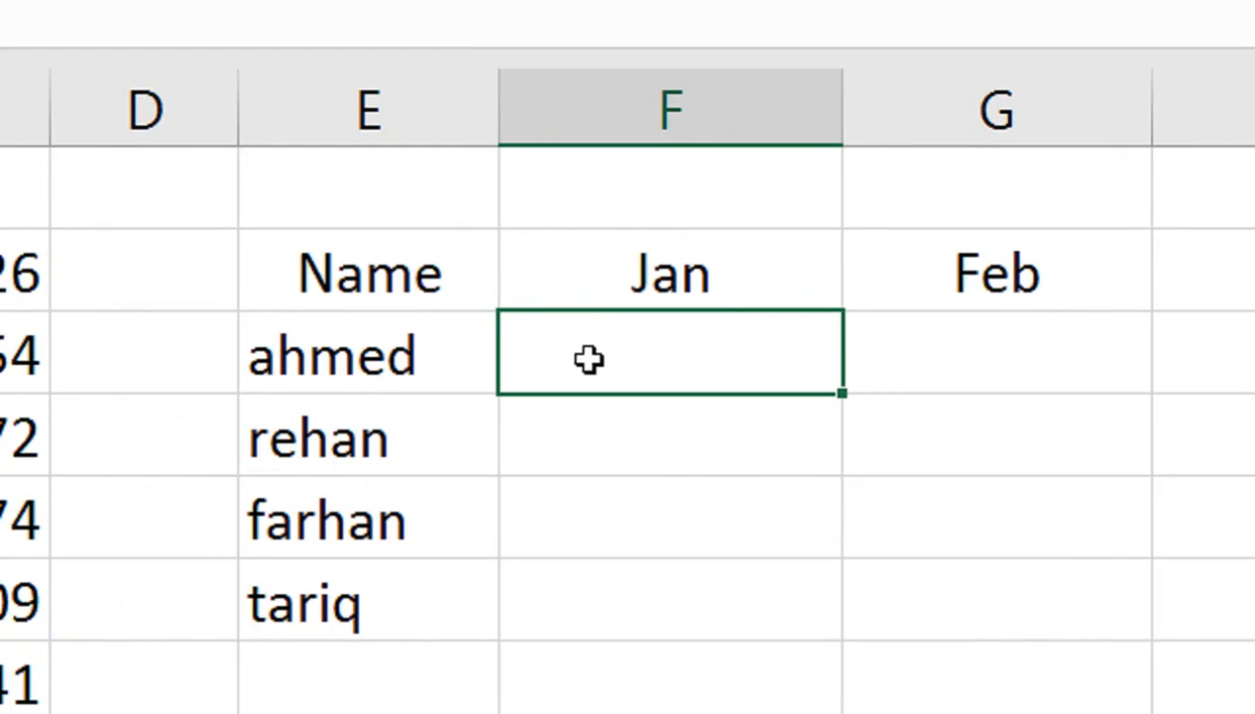
text(=)
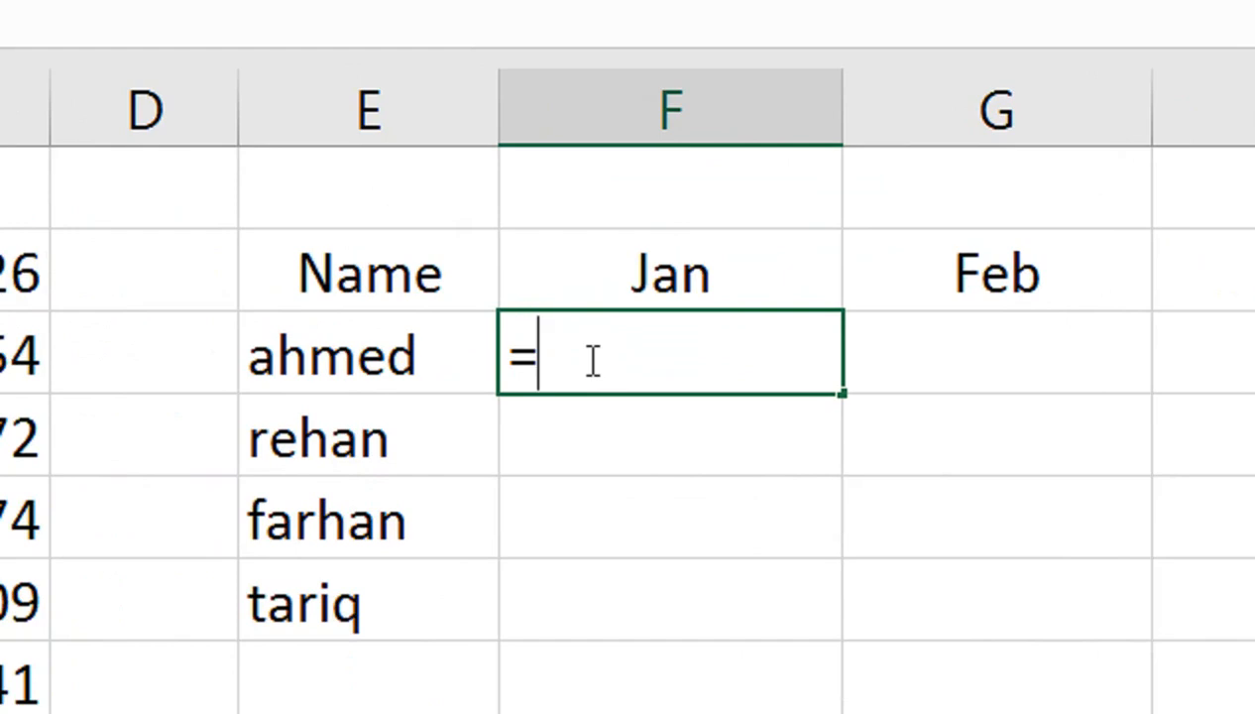
text(su)
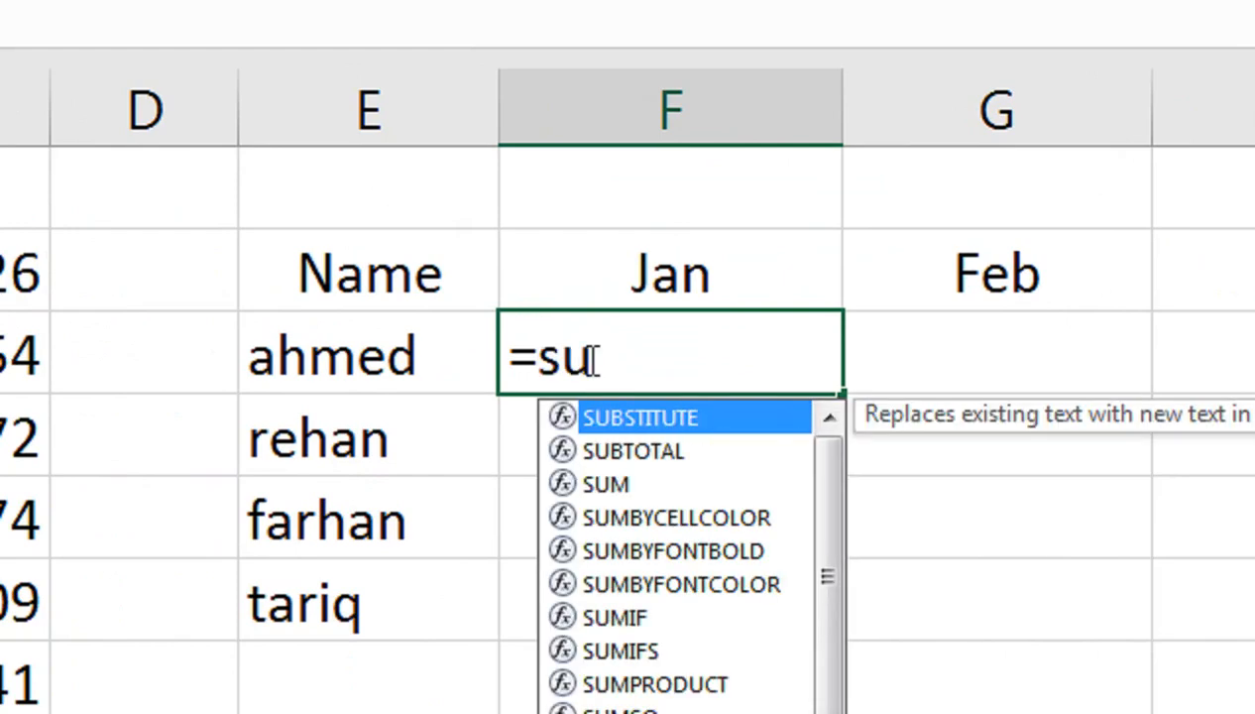
text(mif)
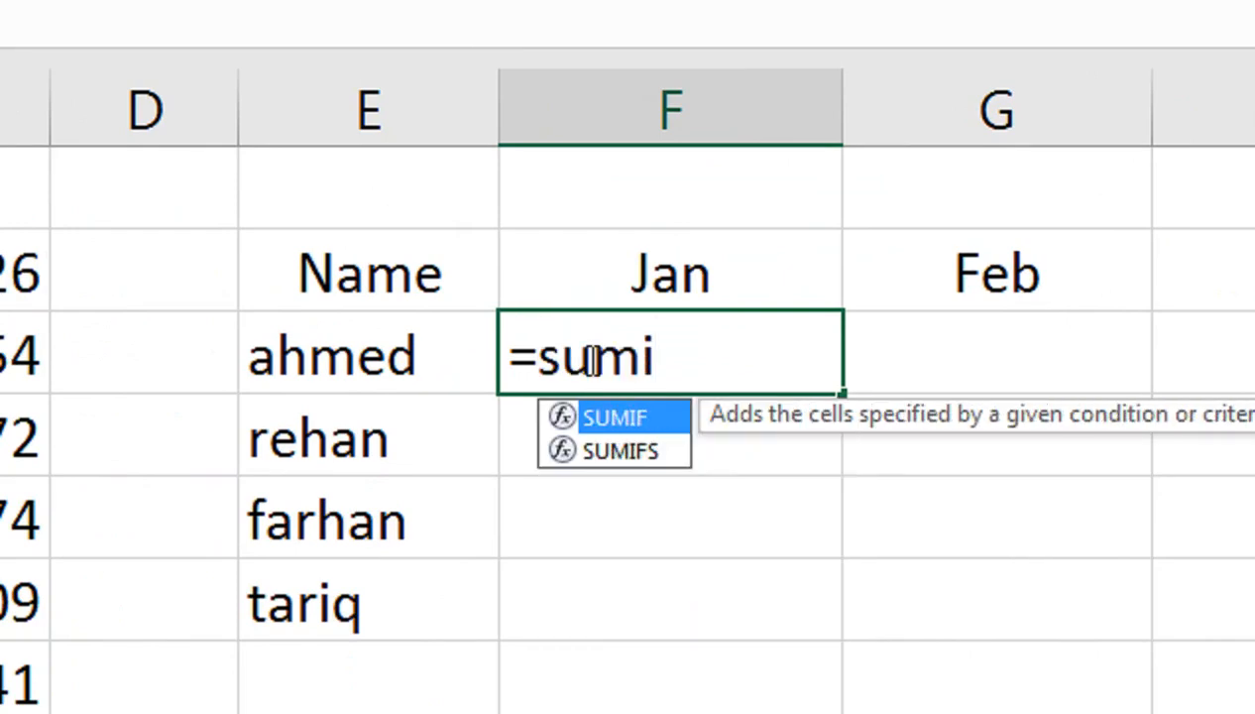
text(s)
key(Tab)
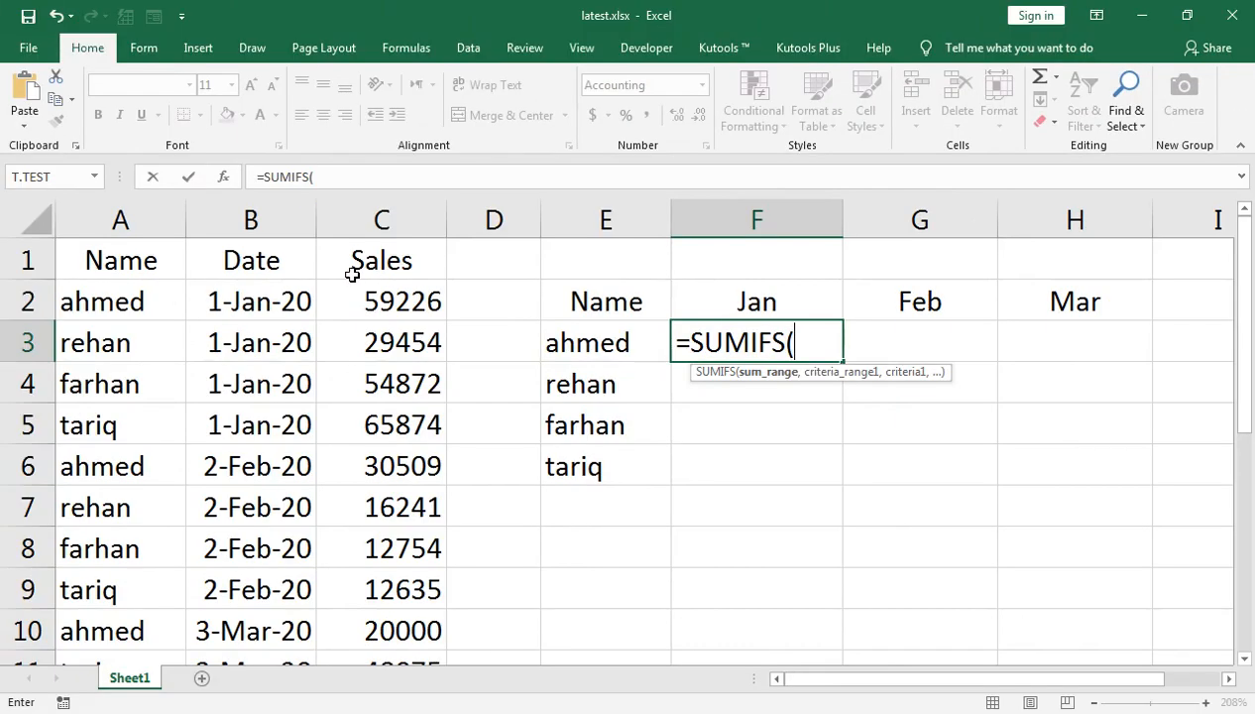
Enter the Sales values as the sum range with absolute references, $C$2:$C$13
click(369, 291)
drag(369, 290, 382, 640)
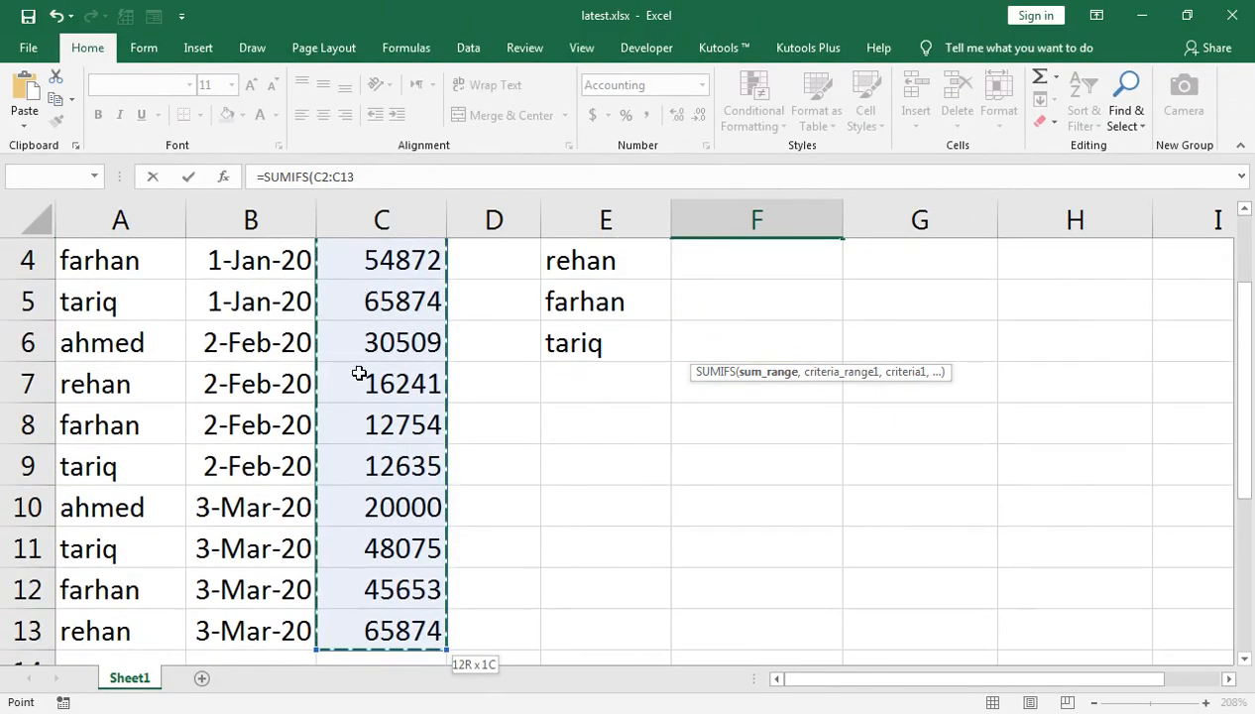
scroll(359, 387, up, 1)
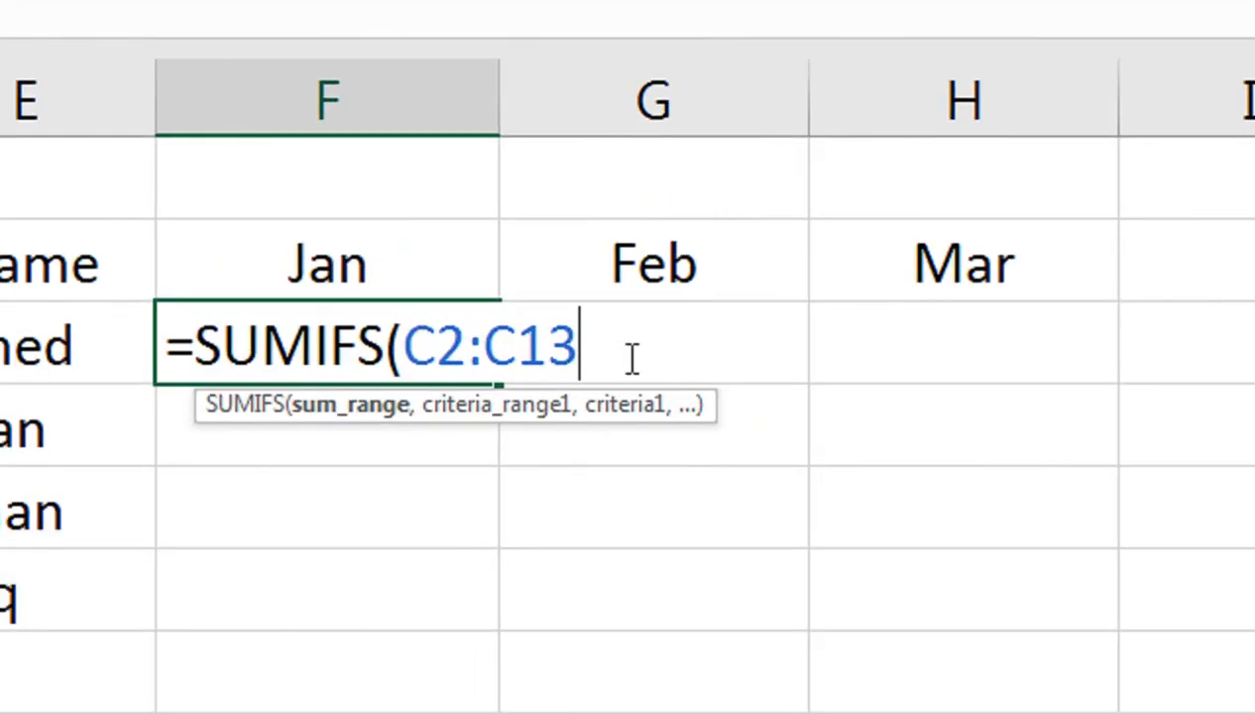
key(F4)
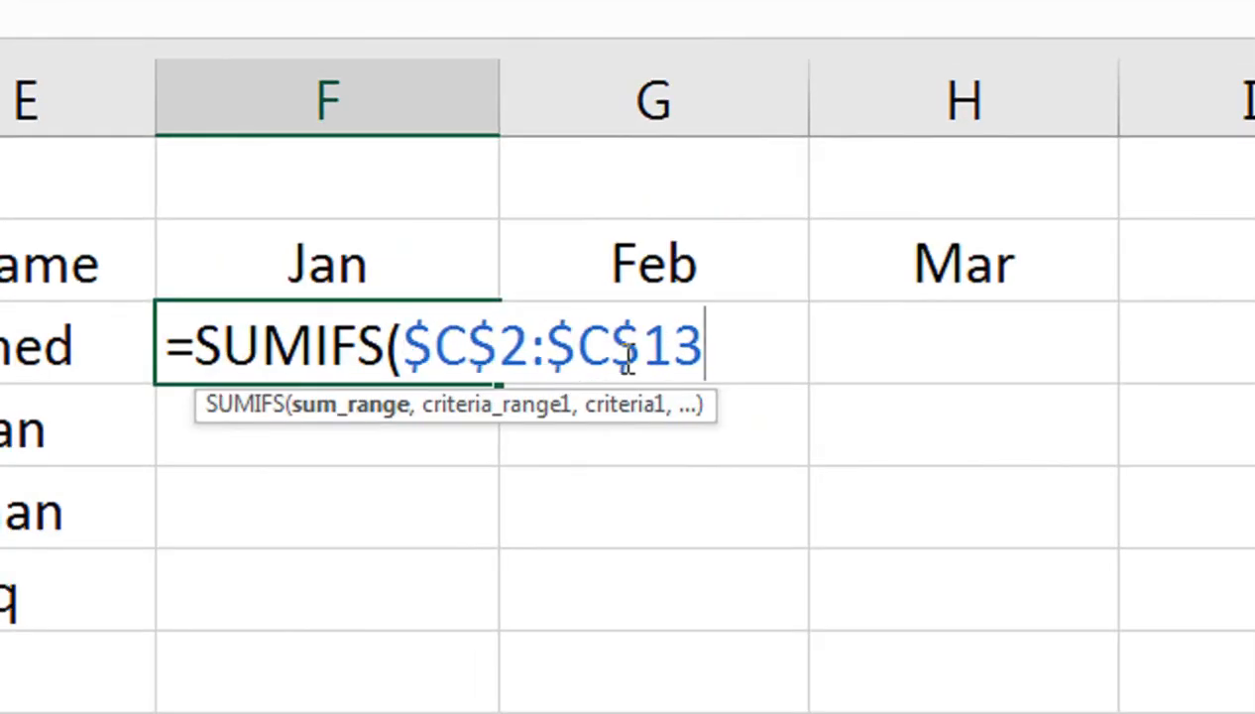
text(,)
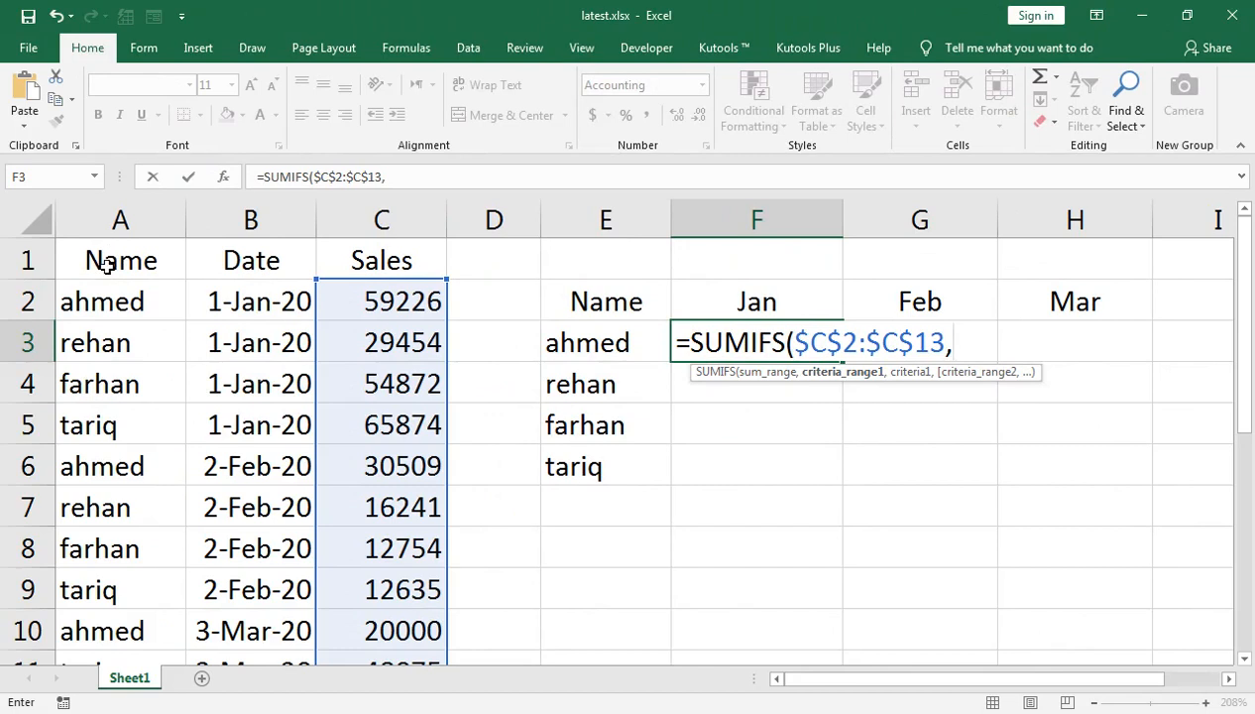
Add the Name column as the first criteria range with absolute references, $A$2:$A$13
click(102, 300)
key(ctrl+shift+Down)
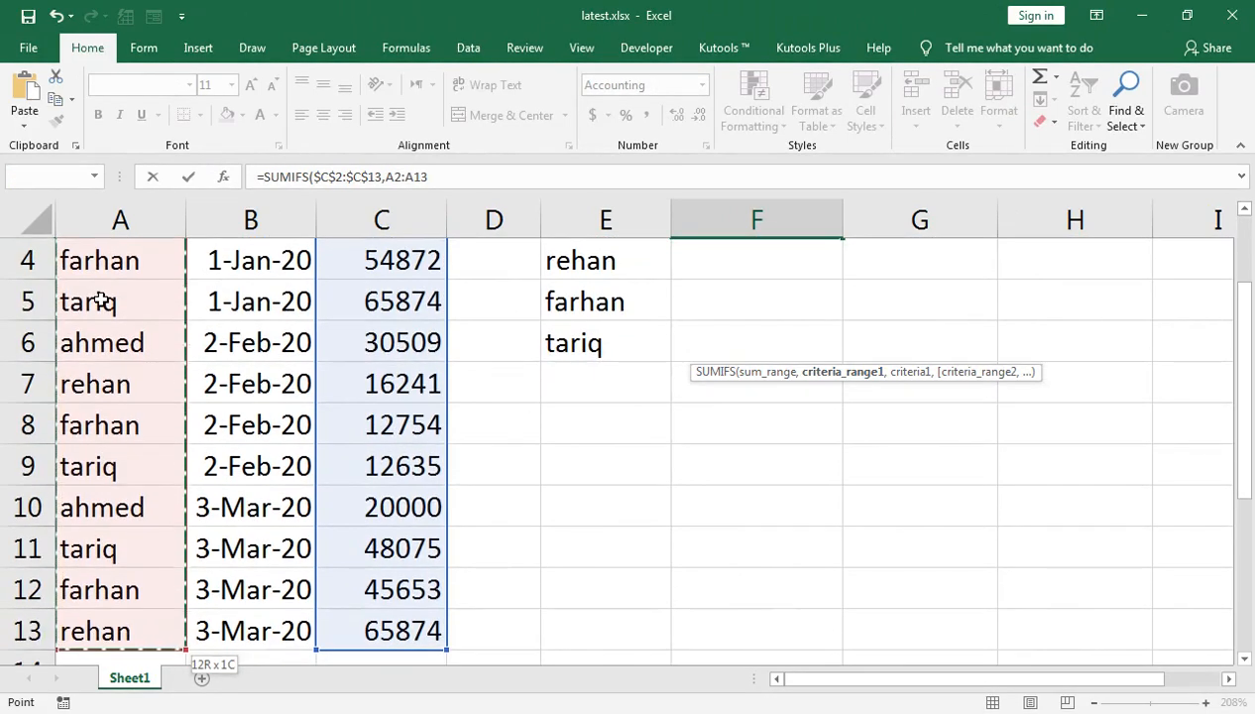
scroll(237, 306, up, 1)
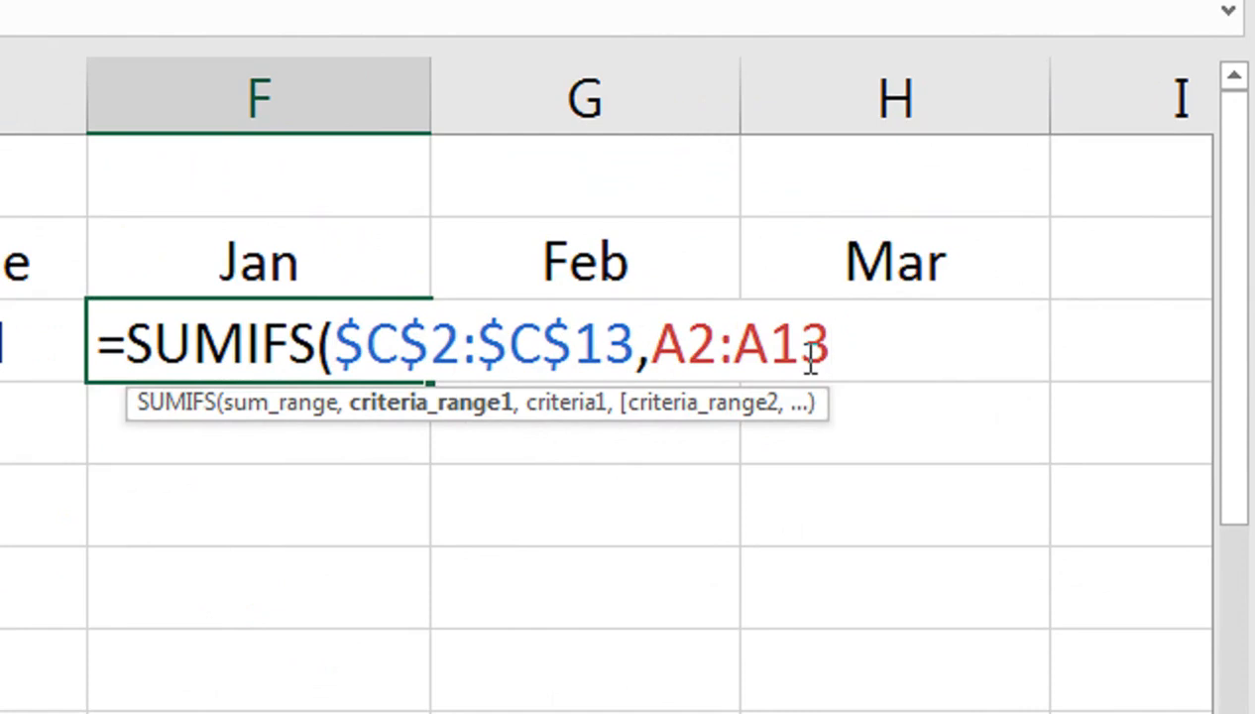
key(F4)
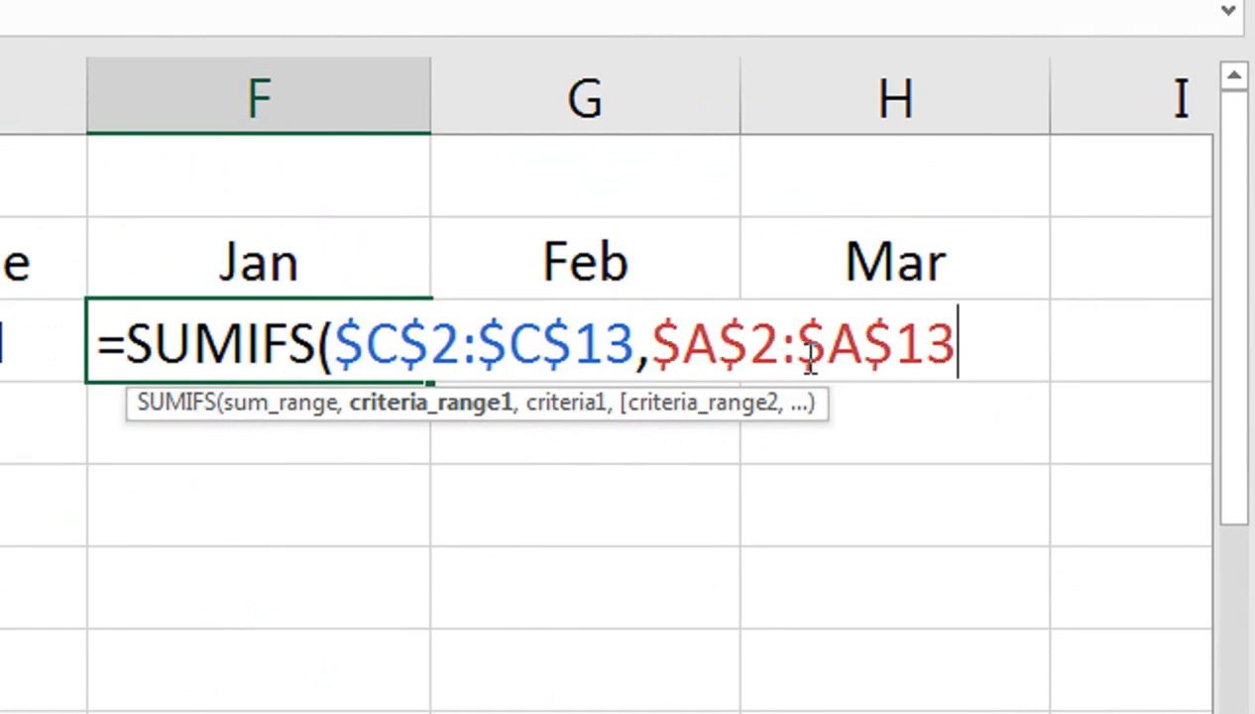
text(,)
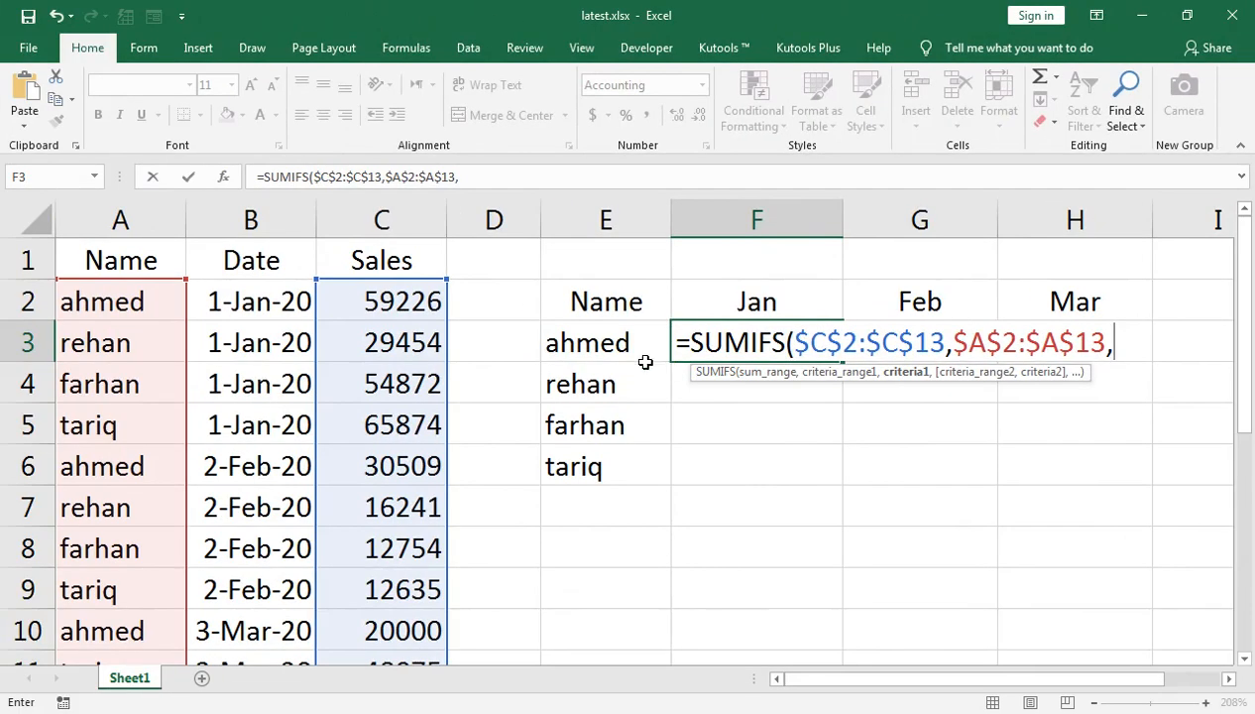
Use the name in cell E3 as the first criterion, locking only its column as $E3
click(615, 349)
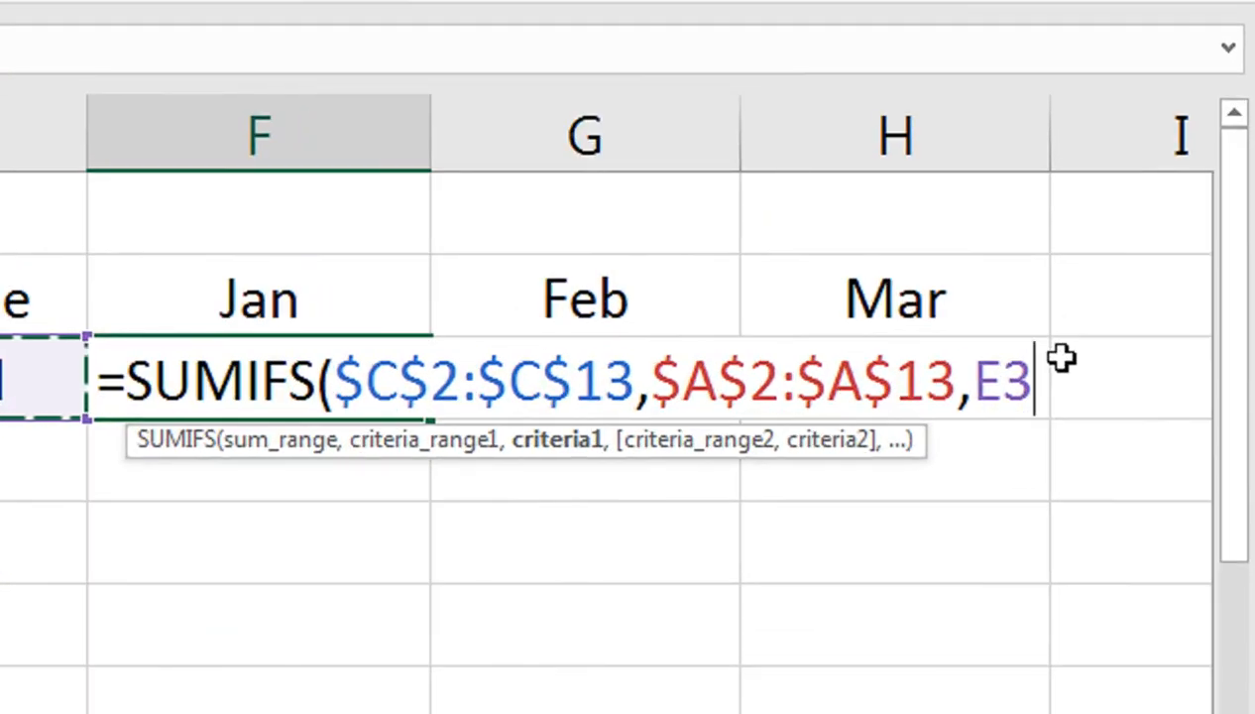
key(F4)
key(F4)
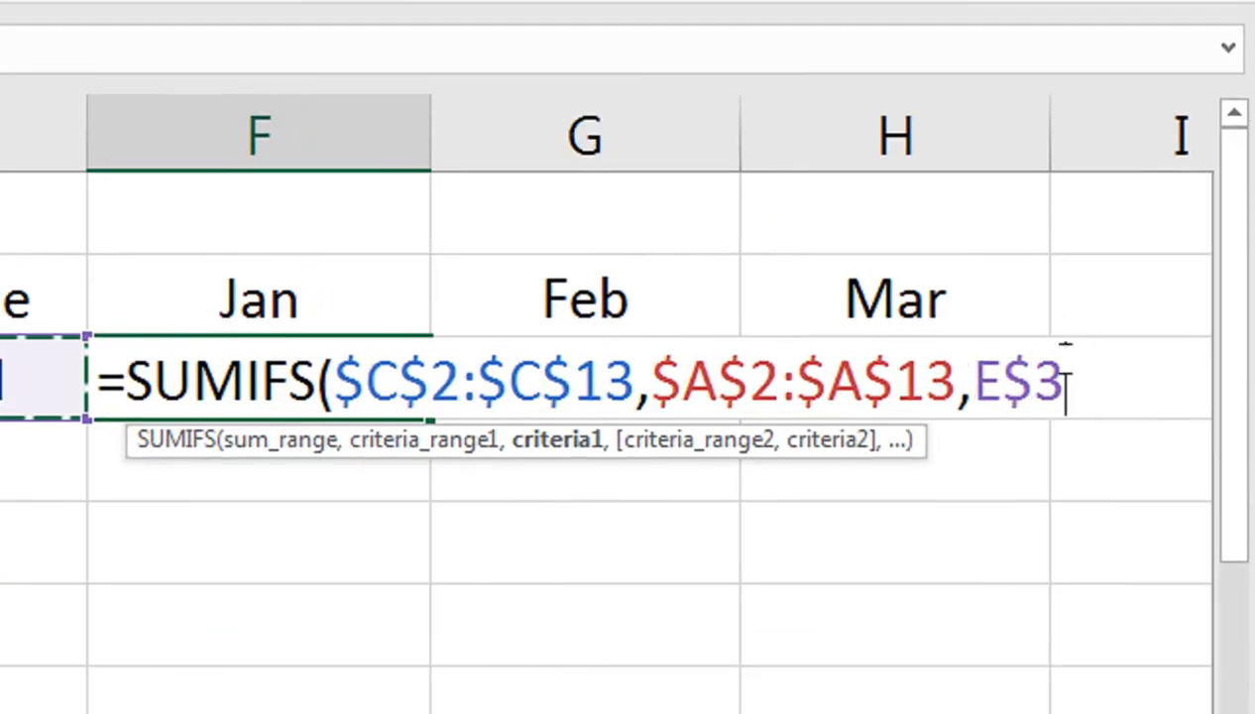
key(F4)
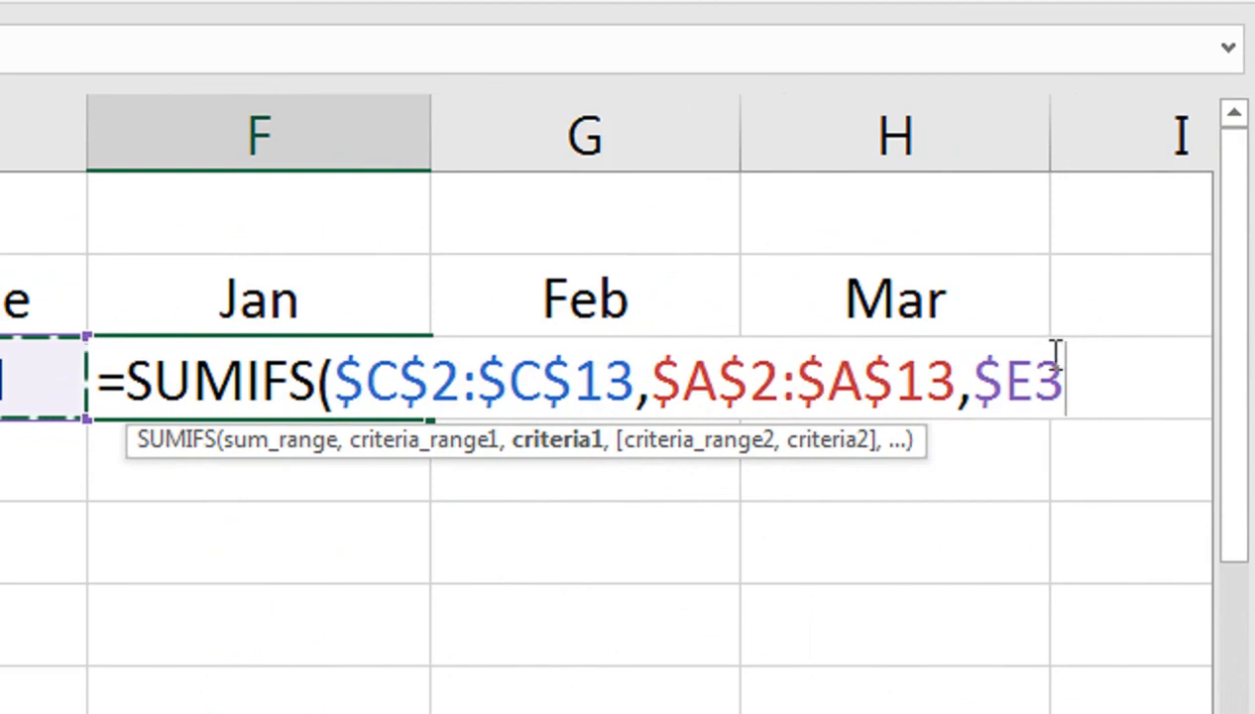
text(,)
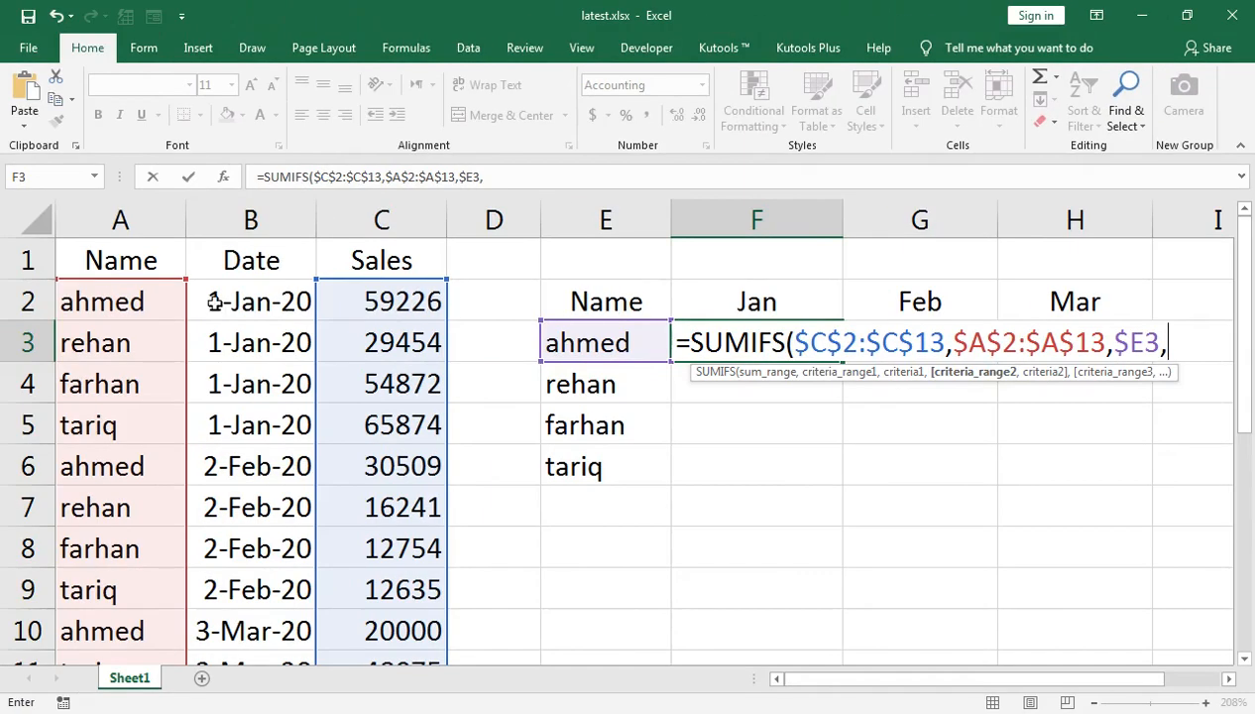
Add the Date column as the second criteria range with absolute references, $B$2:$B$13
click(204, 294)
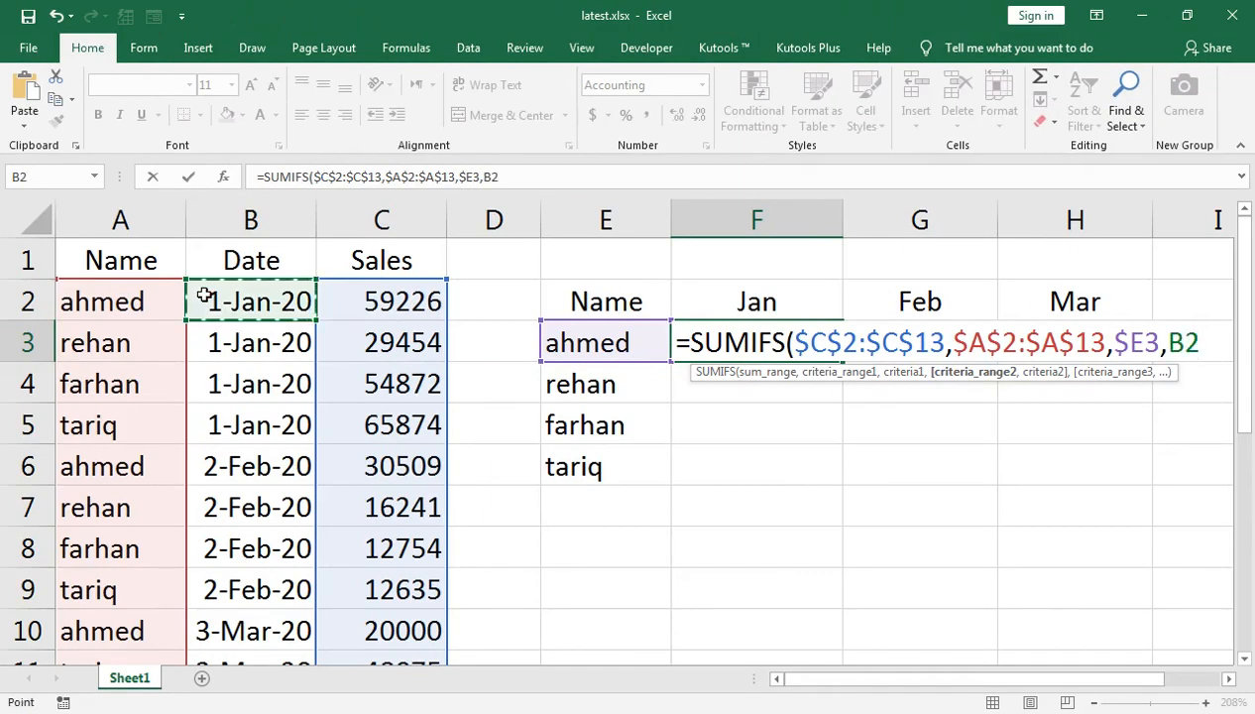
key(ctrl+shift+Down)
scroll(258, 336, up, 1)
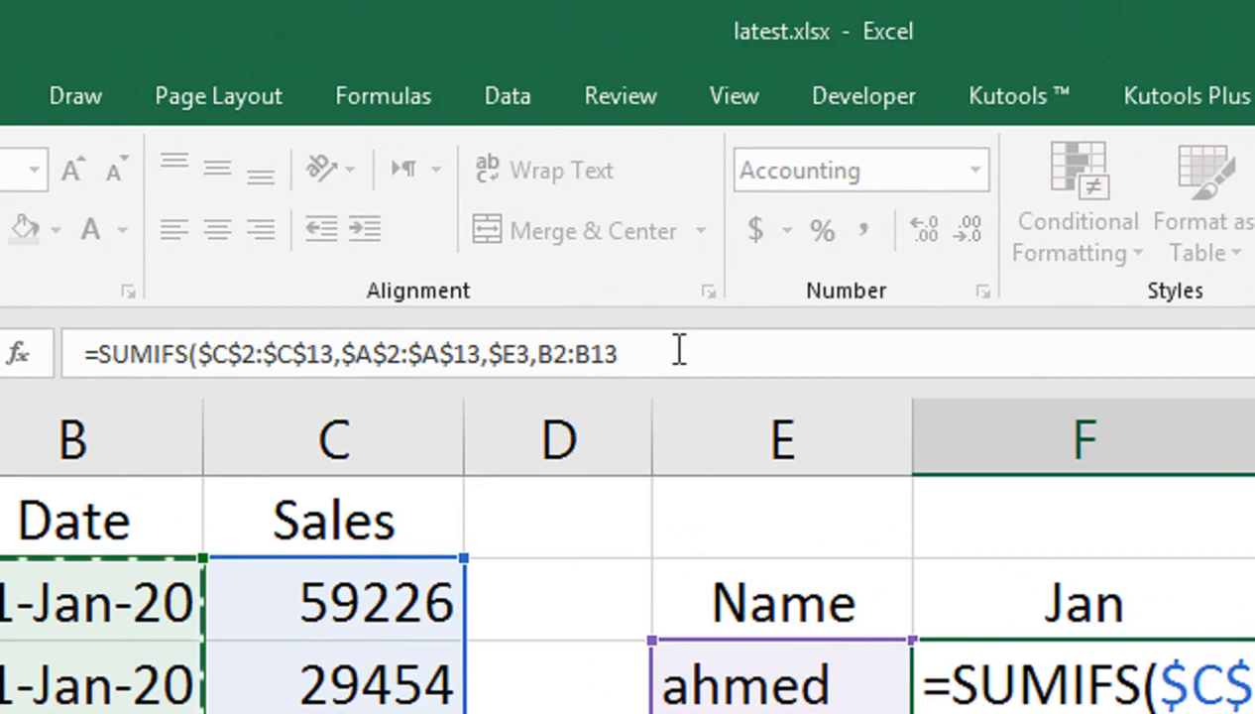
key(F4)
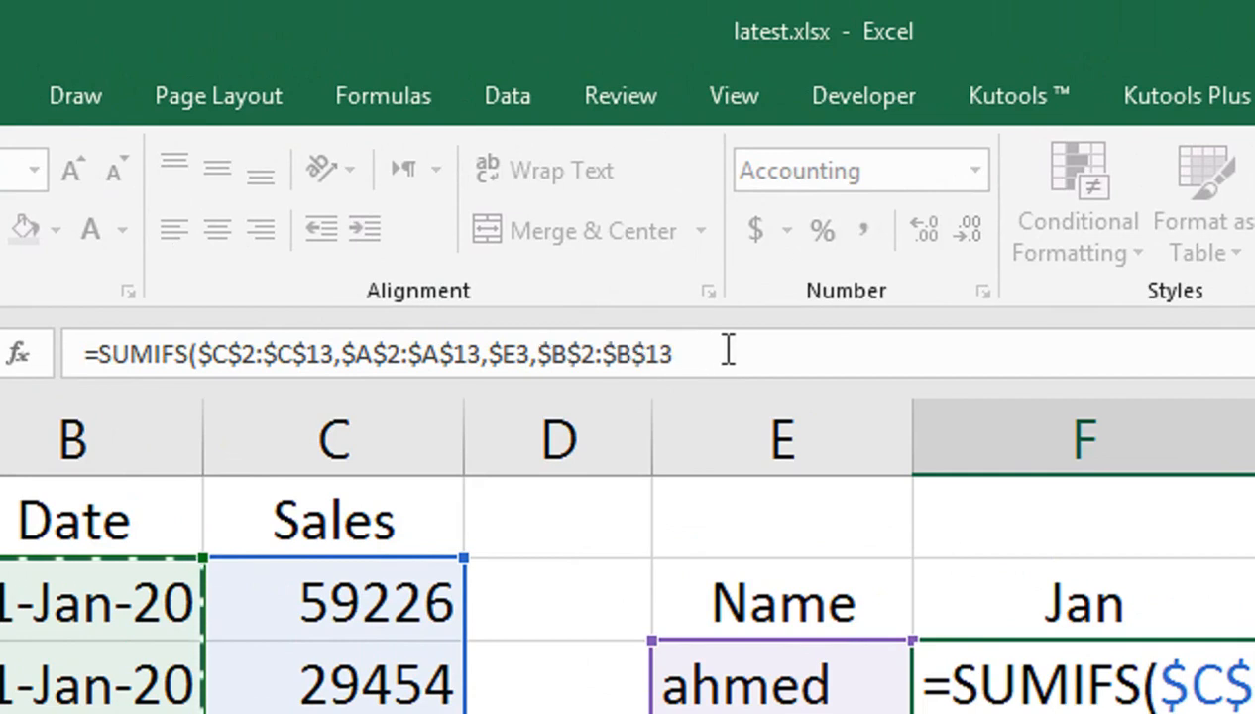
Set the second criterion to ">="&F$2, referring to the Jan header with only its row locked
text(,">=)
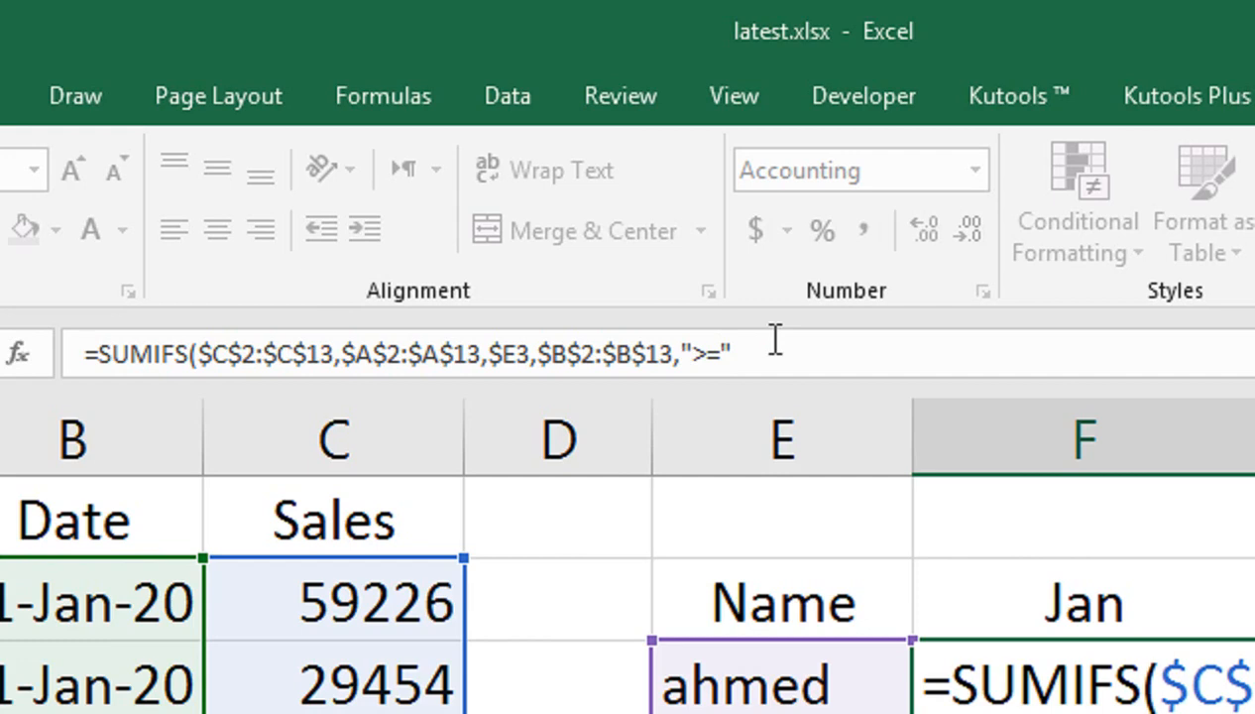
click(775, 339)
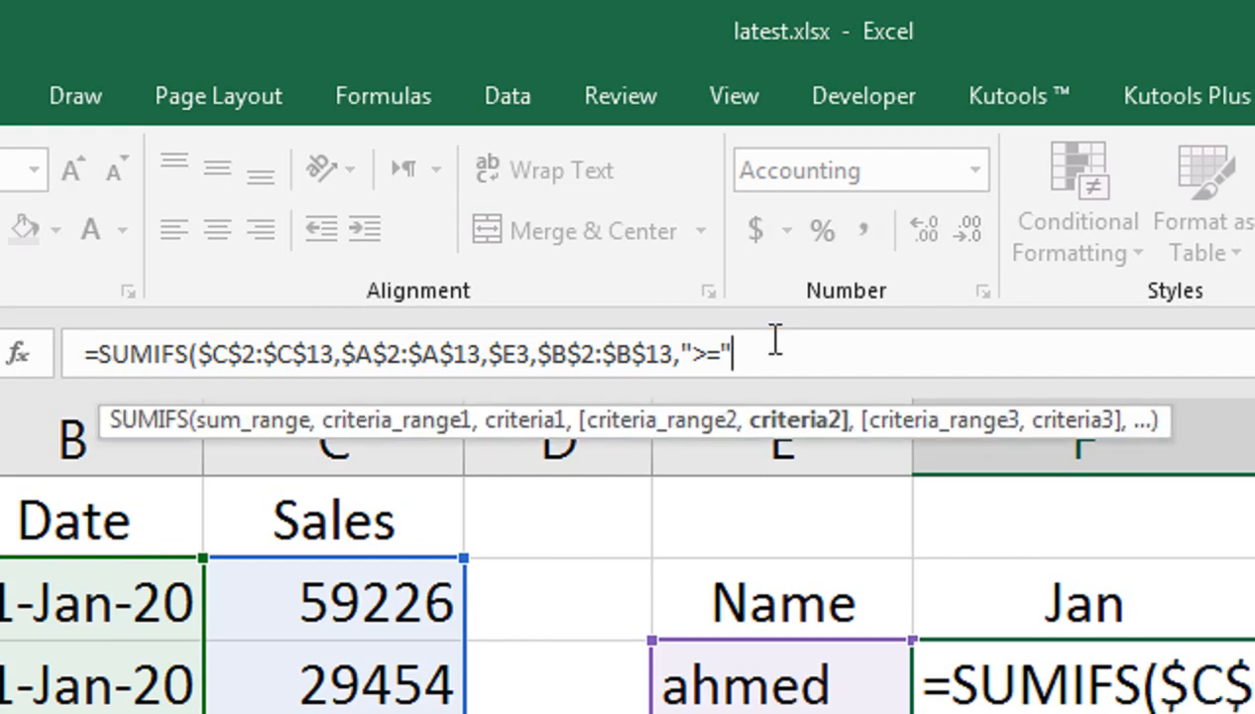
text(&)
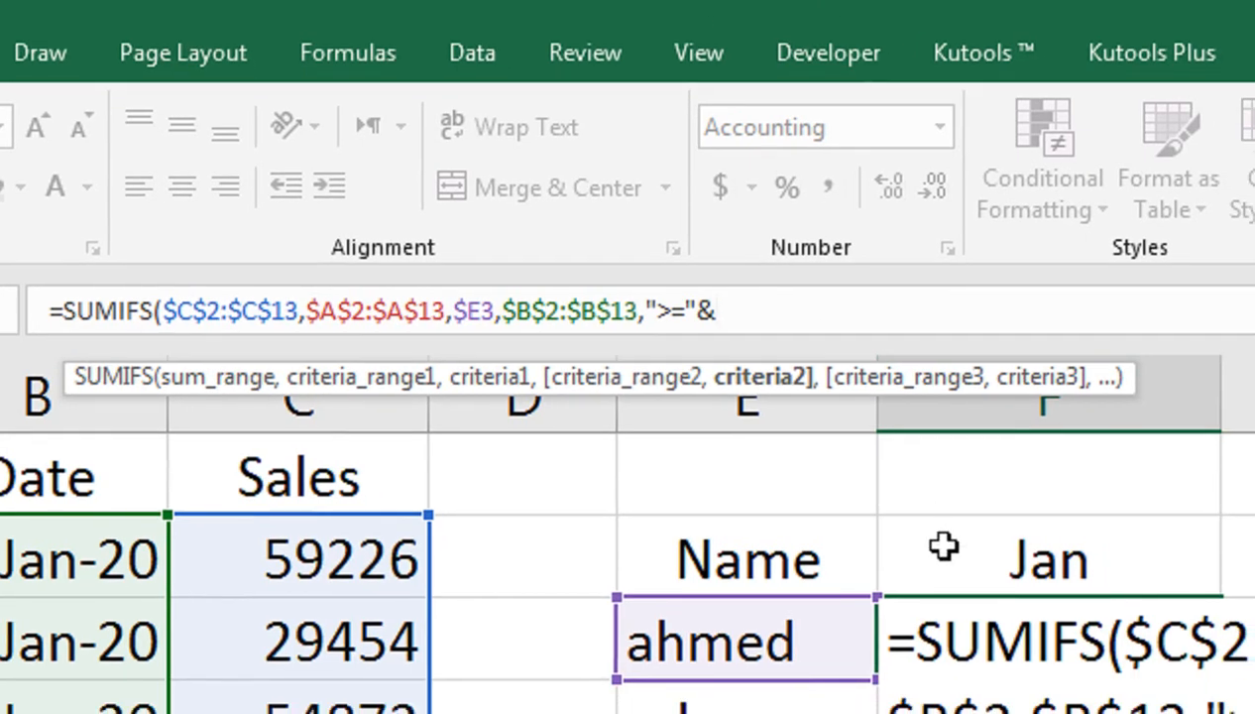
click(984, 592)
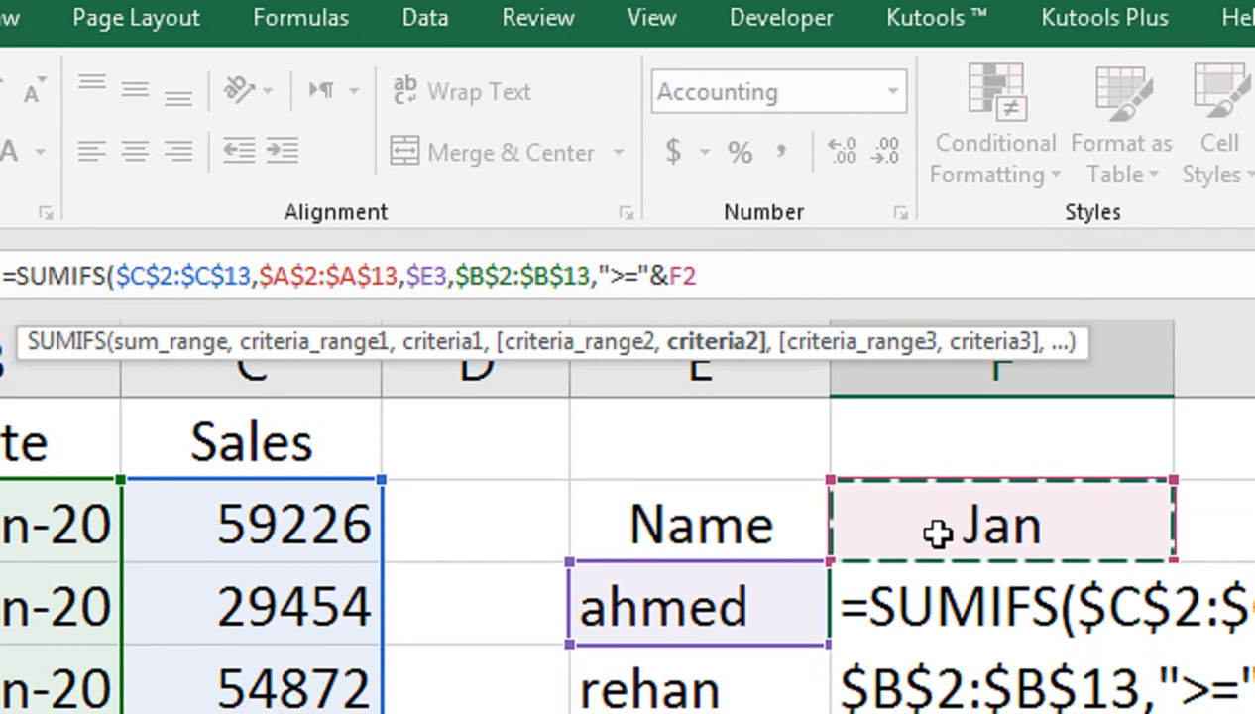
key(F4)
key(F4)
text(,)
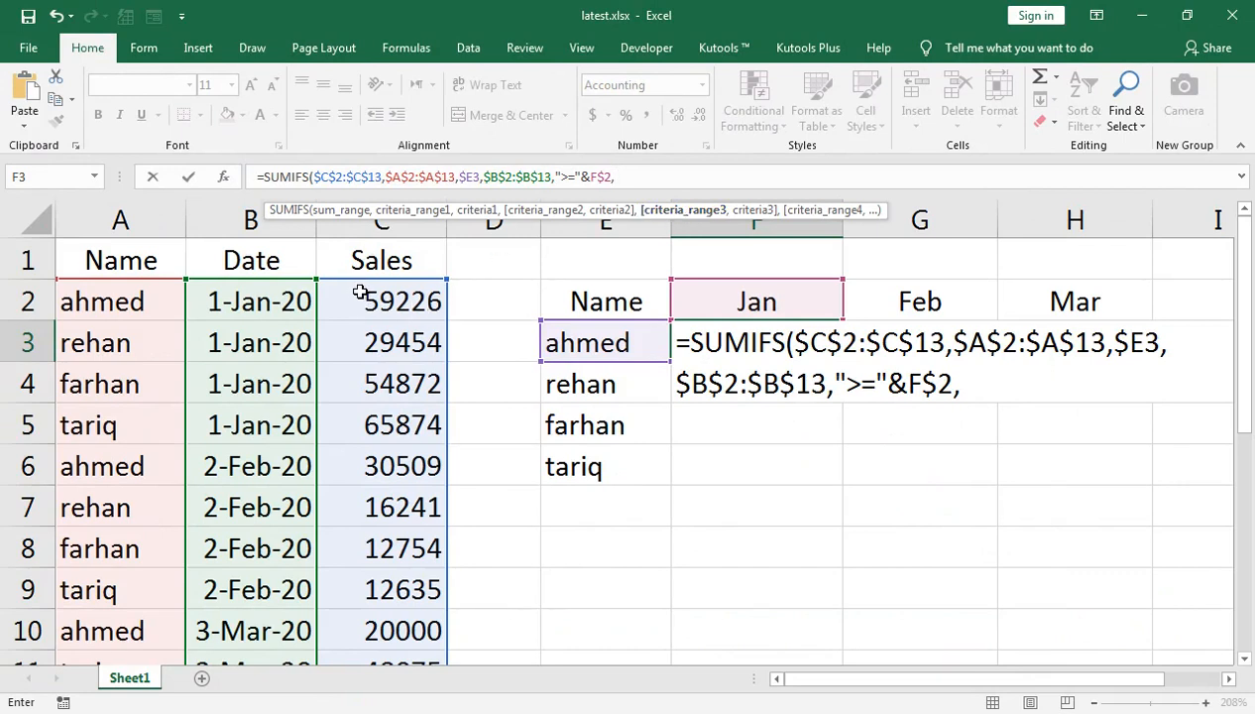
Add the dates $B$2:$B$13 again as the third criteria range, with absolute references
click(266, 291)
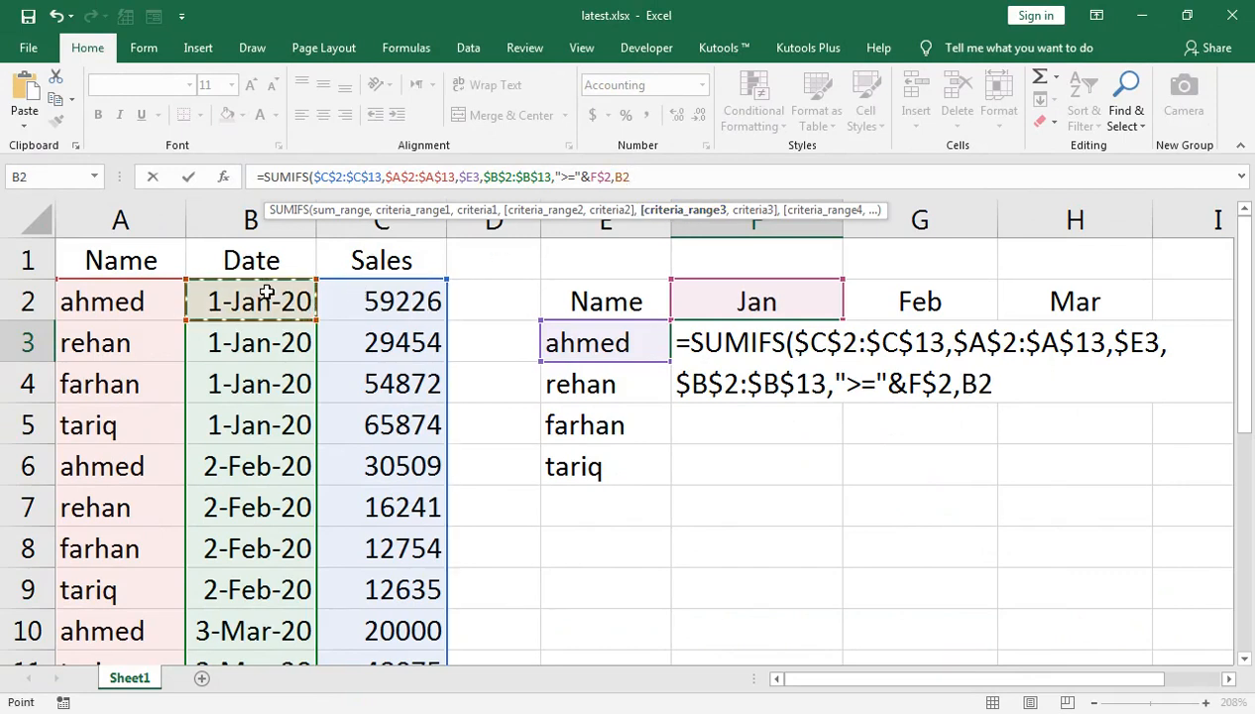
key(ctrl+shift+Down)
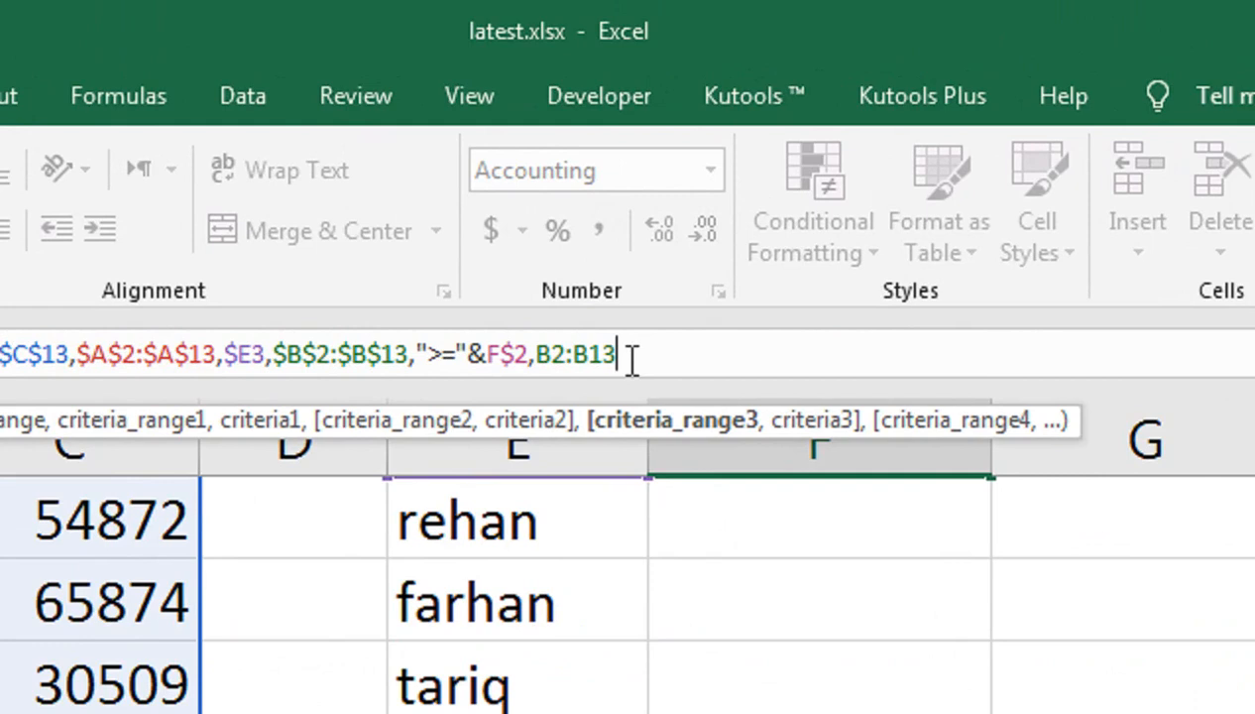
key(F4)
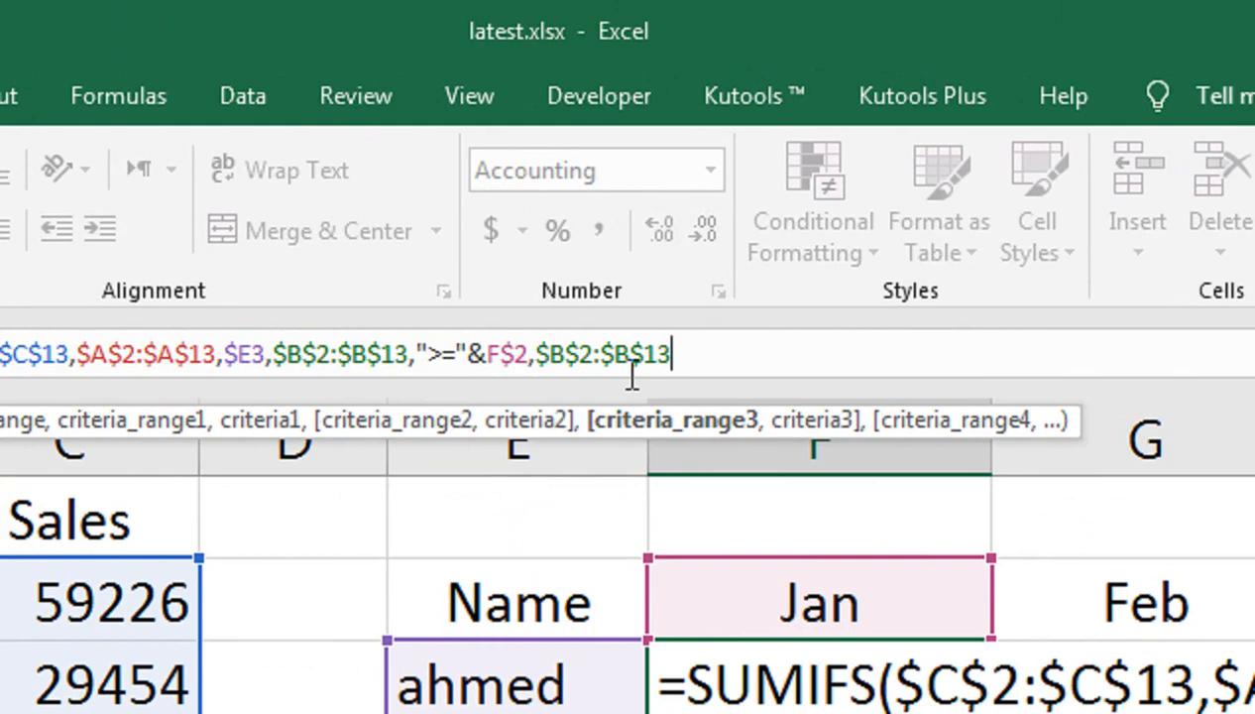
Begin the third criterion as "<="& joined to the EOMONTH function
text(,"<=)
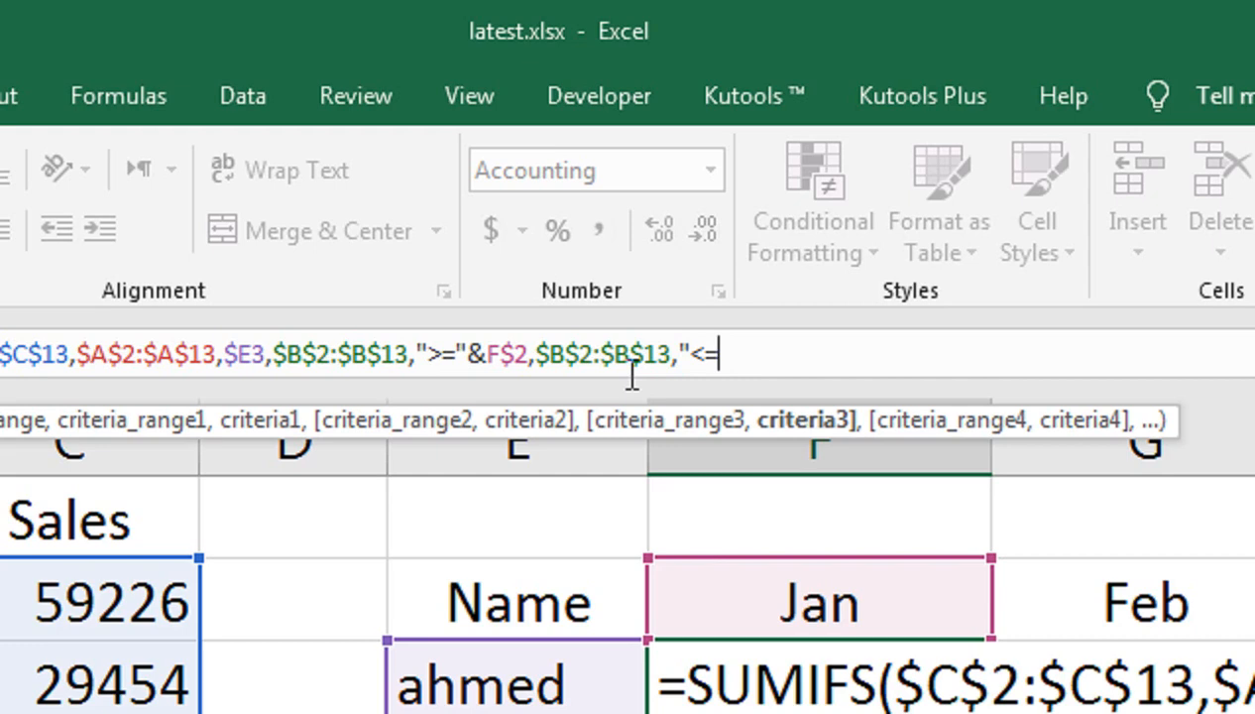
text(")
text(&)
text(Eom)
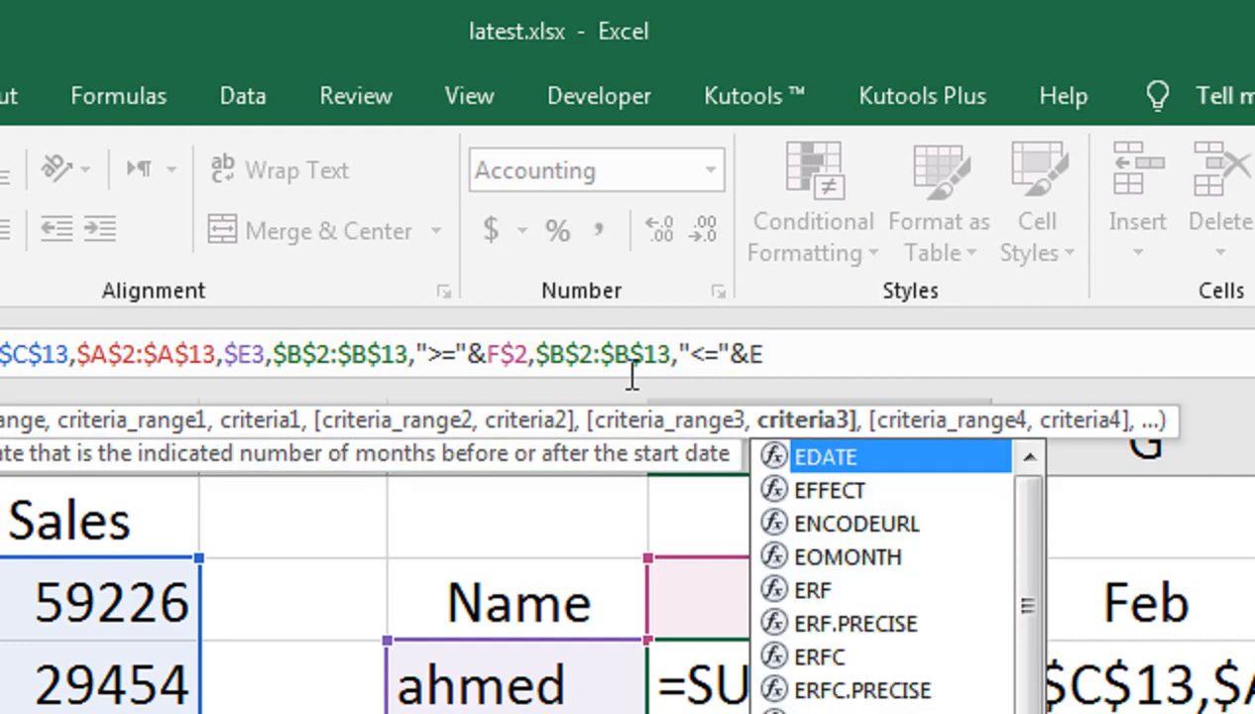
key(Tab)
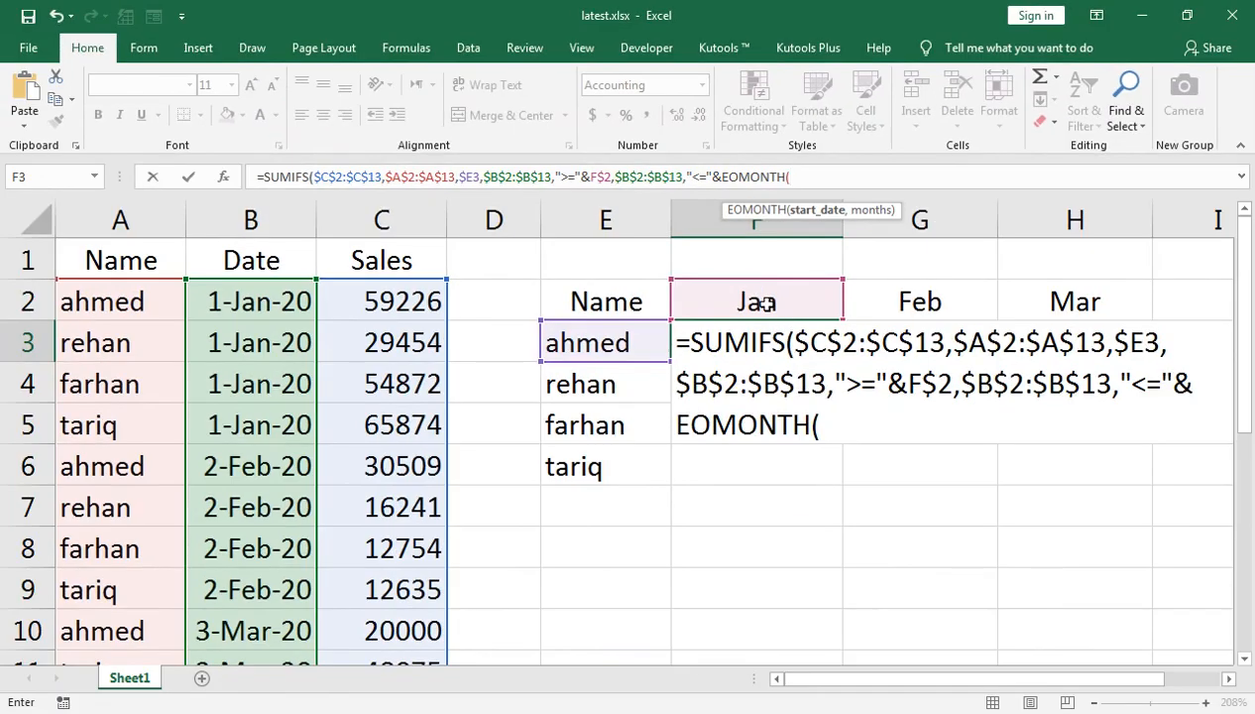
Give EOMONTH the Jan header F$2 as start date, with only its row locked, and 0 months, and enter the completed formula
click(812, 599)
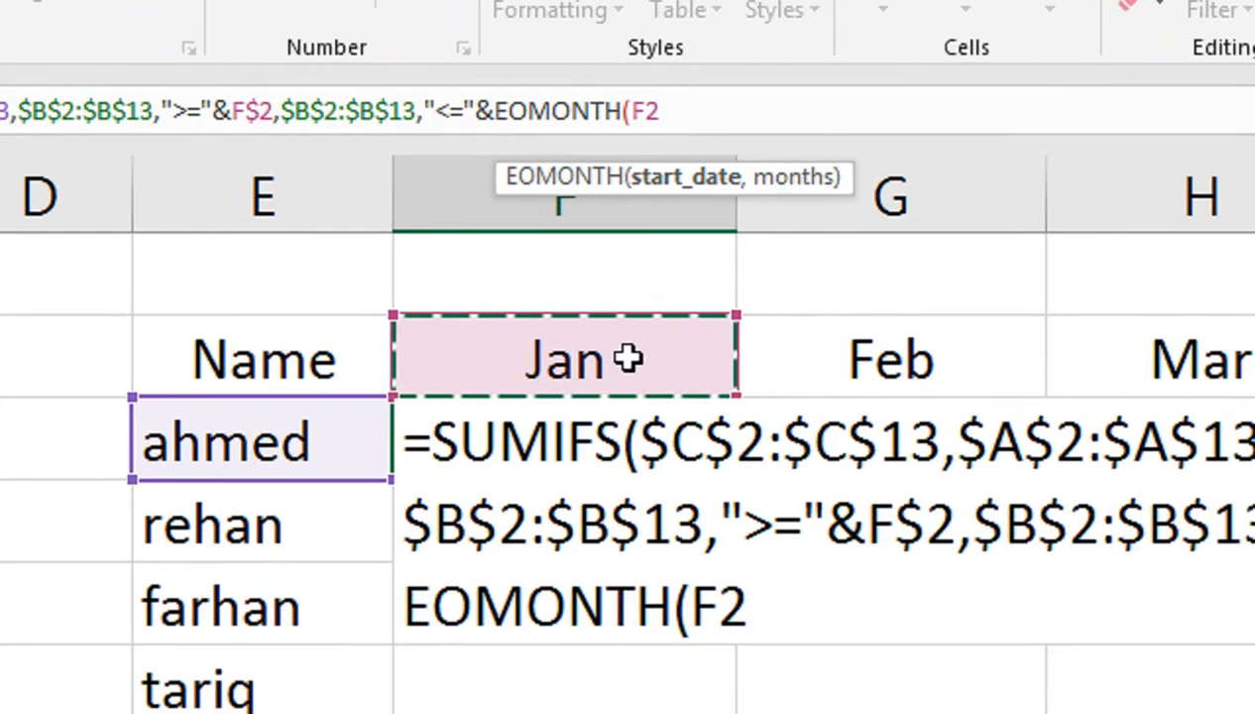
key(F4)
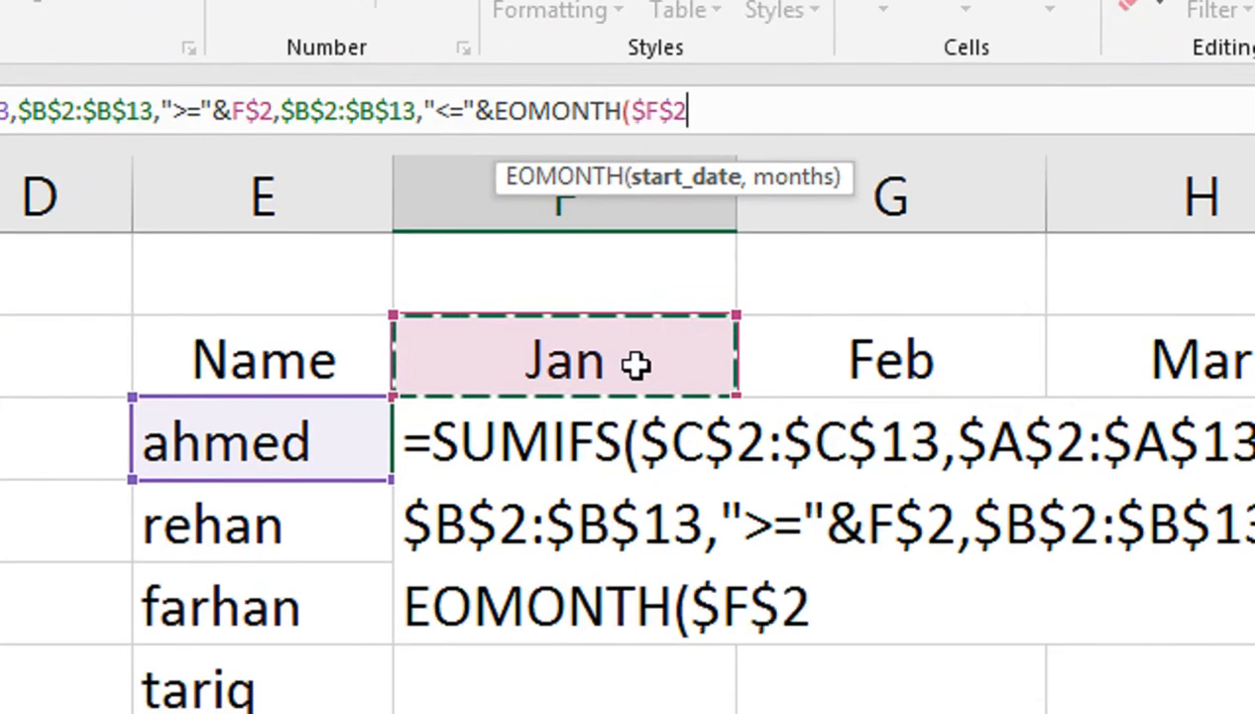
key(F4)
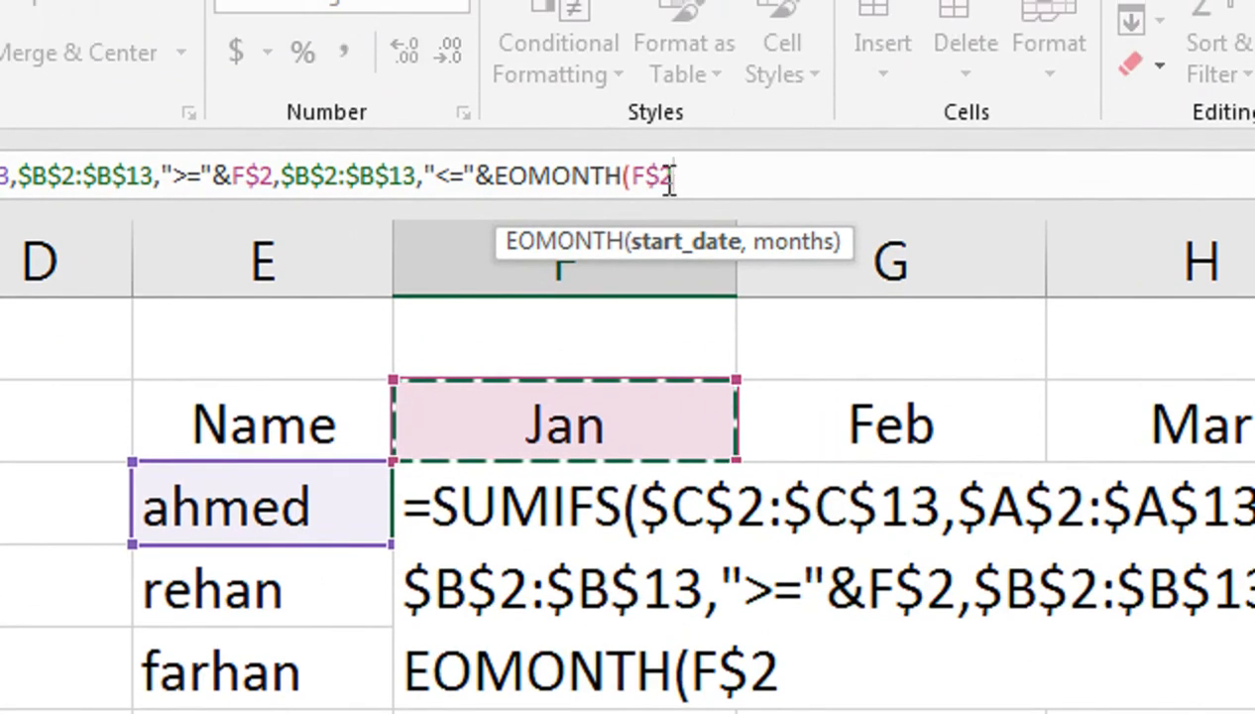
text(,)
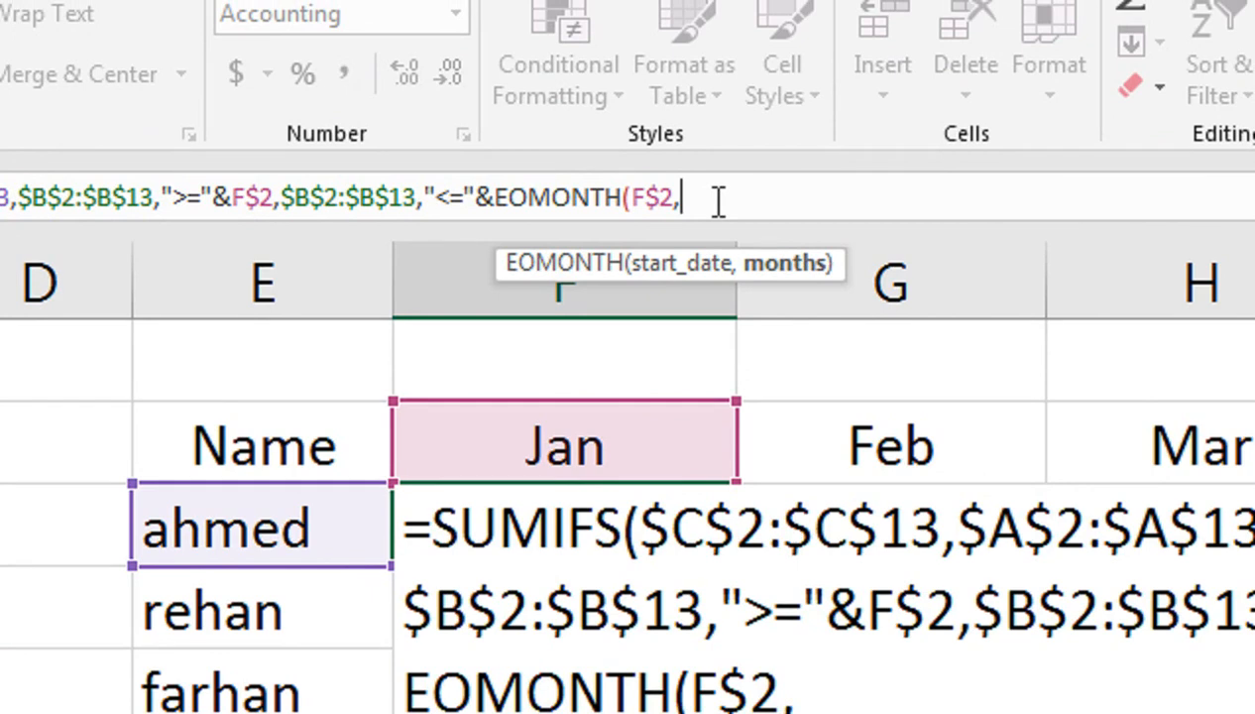
text(0)
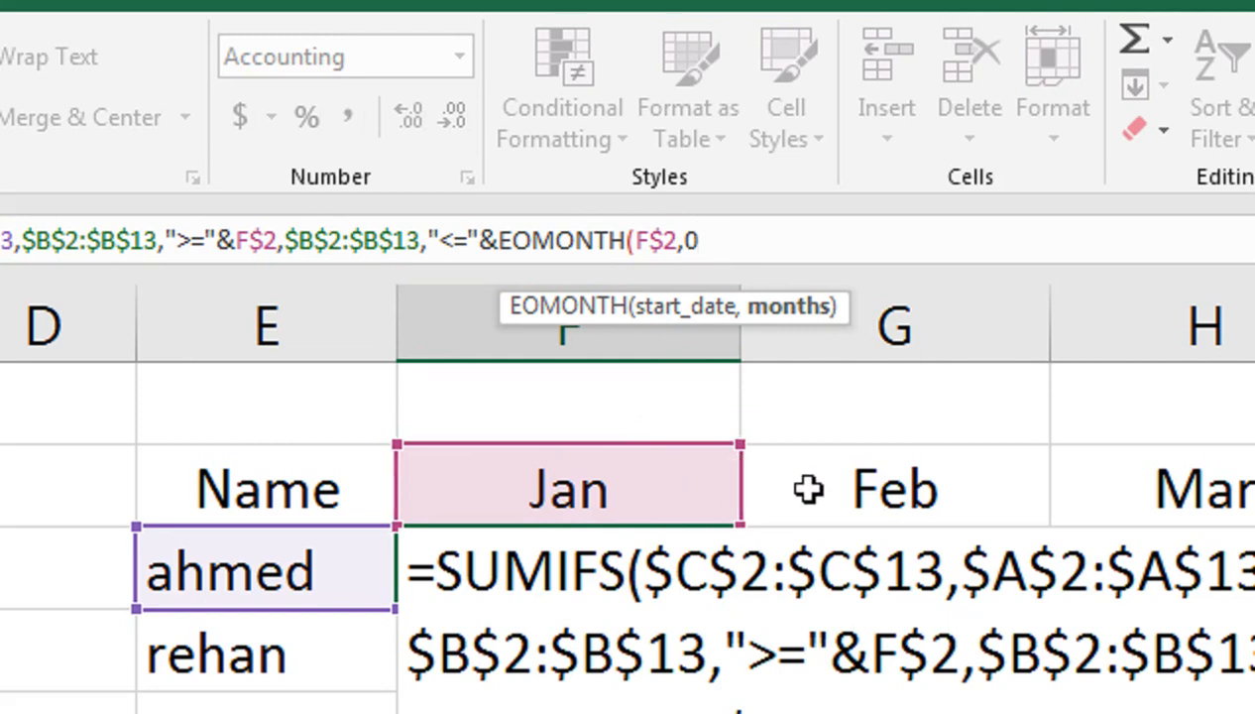
text()))
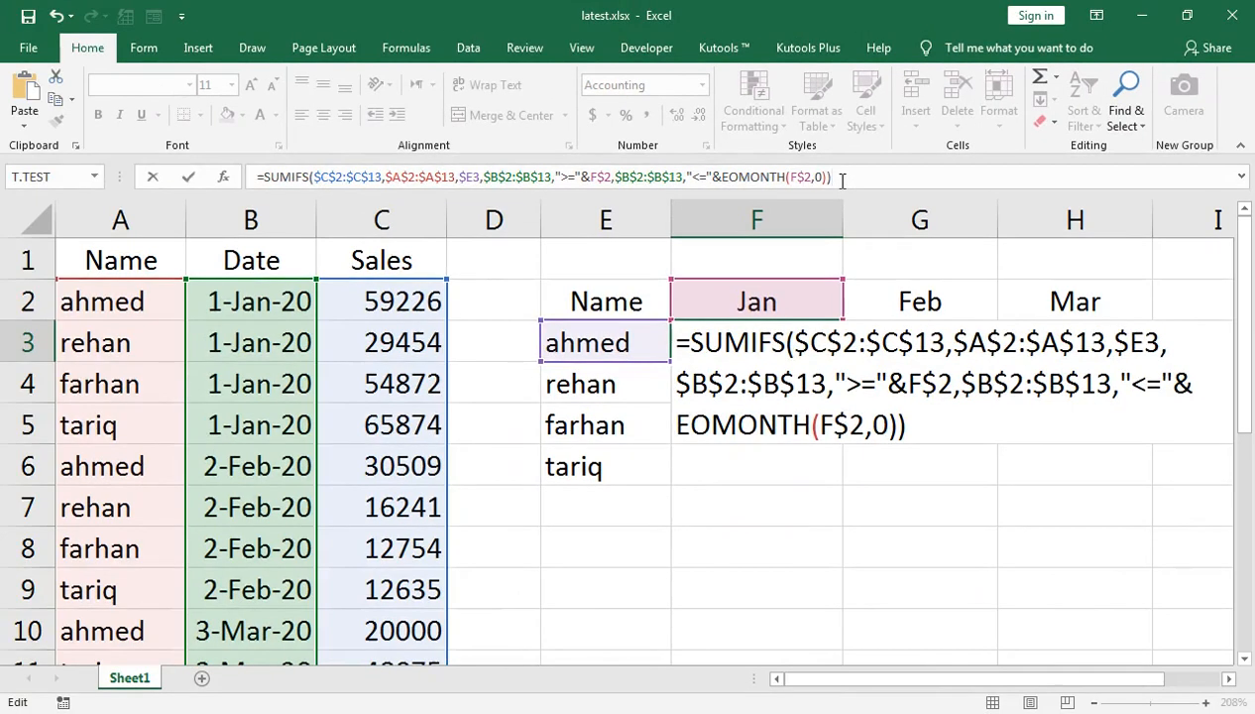
key(Return)
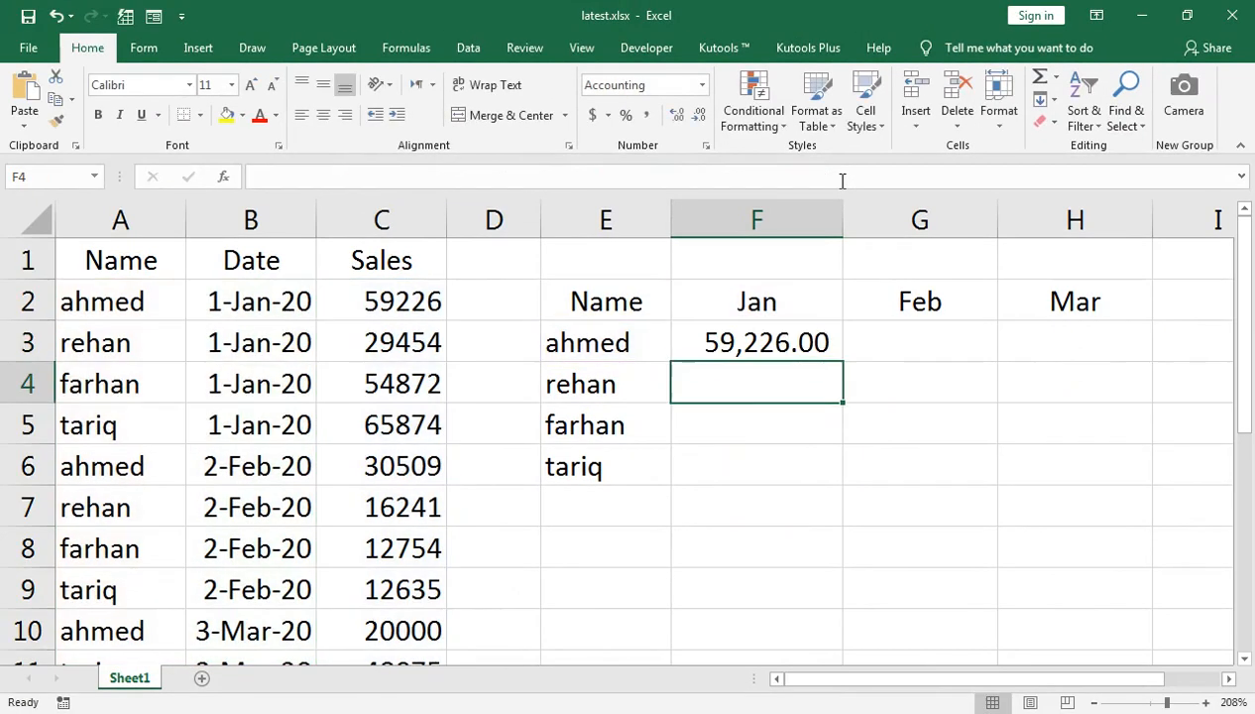
Fill the SUMIFS formula from F3 down and across the summary range F3:H6
key(Up)
key(shift+Down)
key(shift+Down)
key(shift+Down)
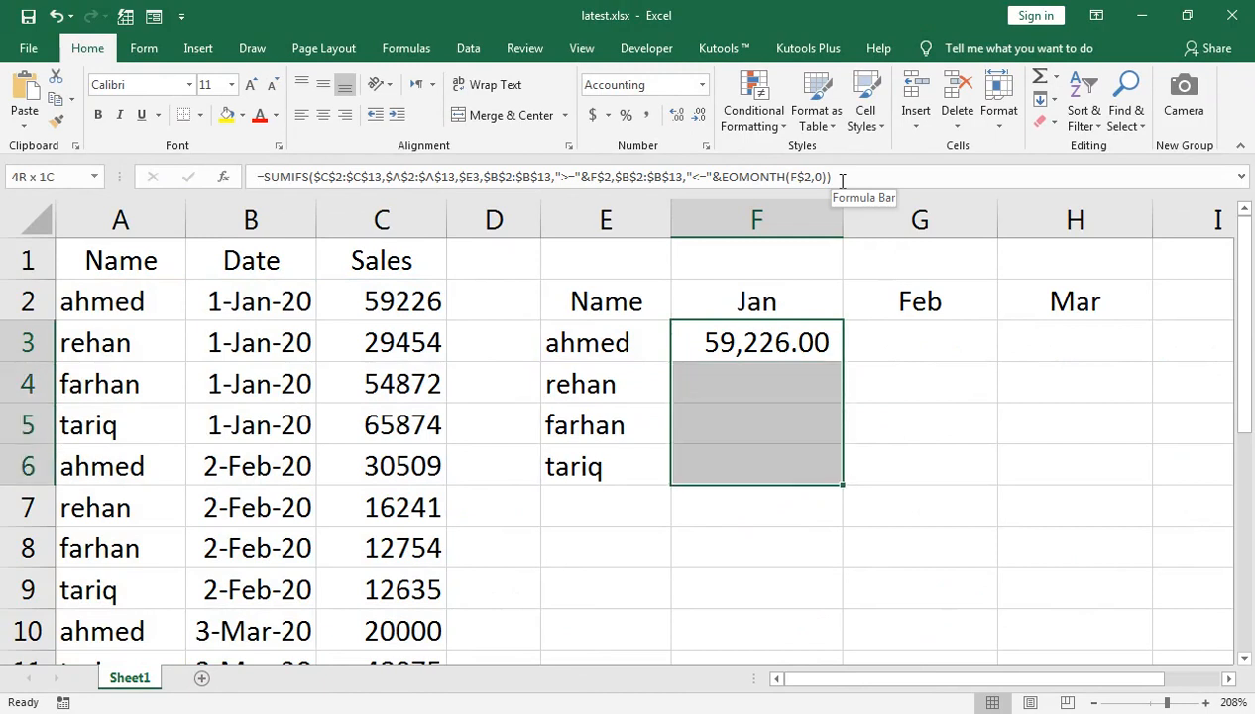
key(shift+Right)
key(shift+Right)
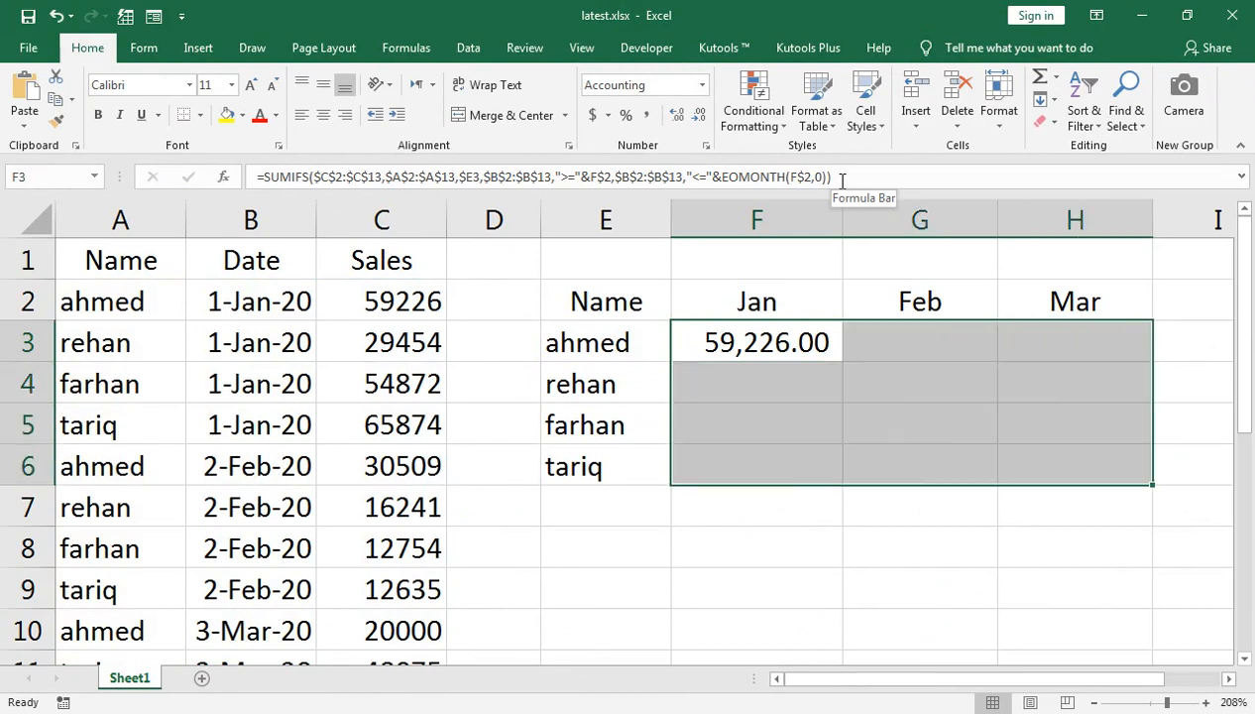
key(ctrl+d)
key(ctrl+r)
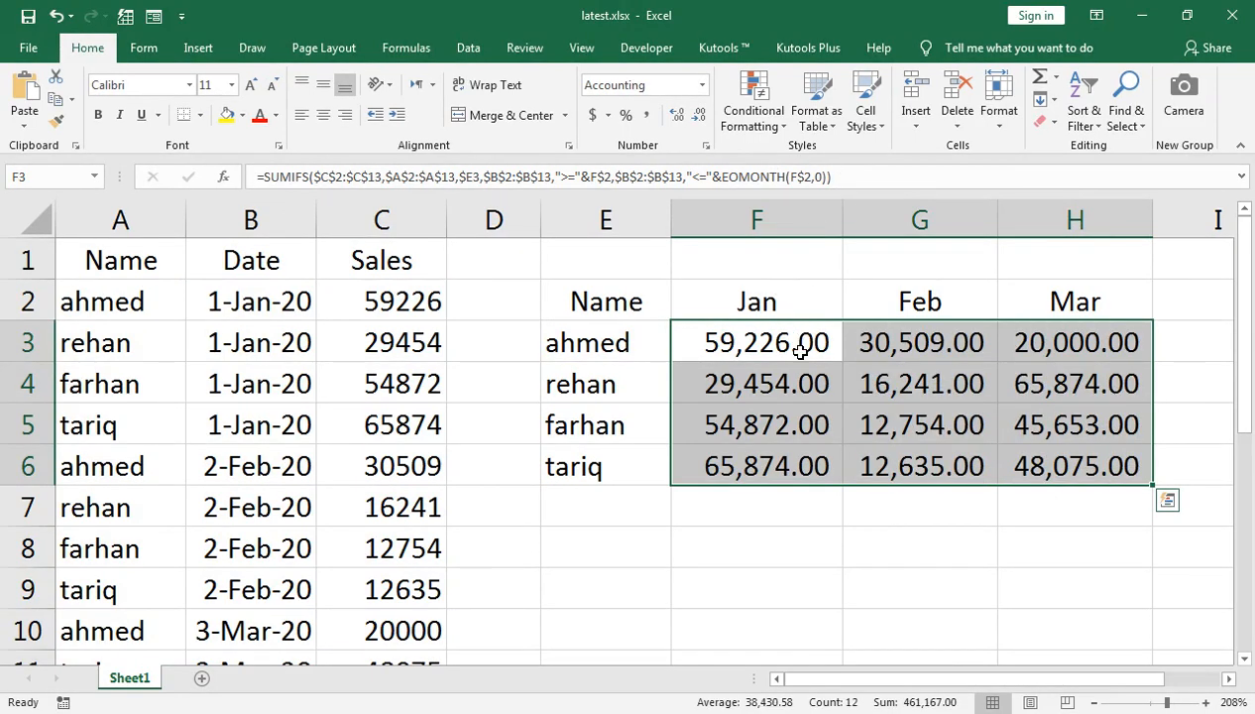
click(1167, 500)
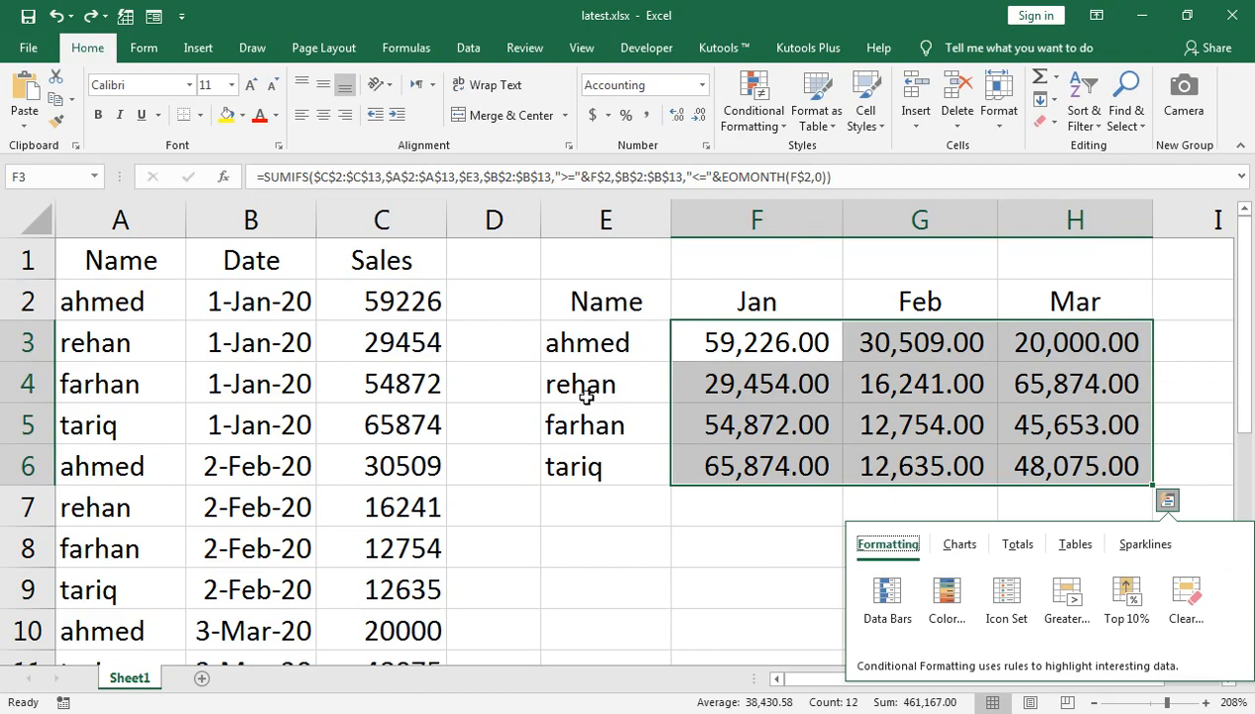
click(468, 48)
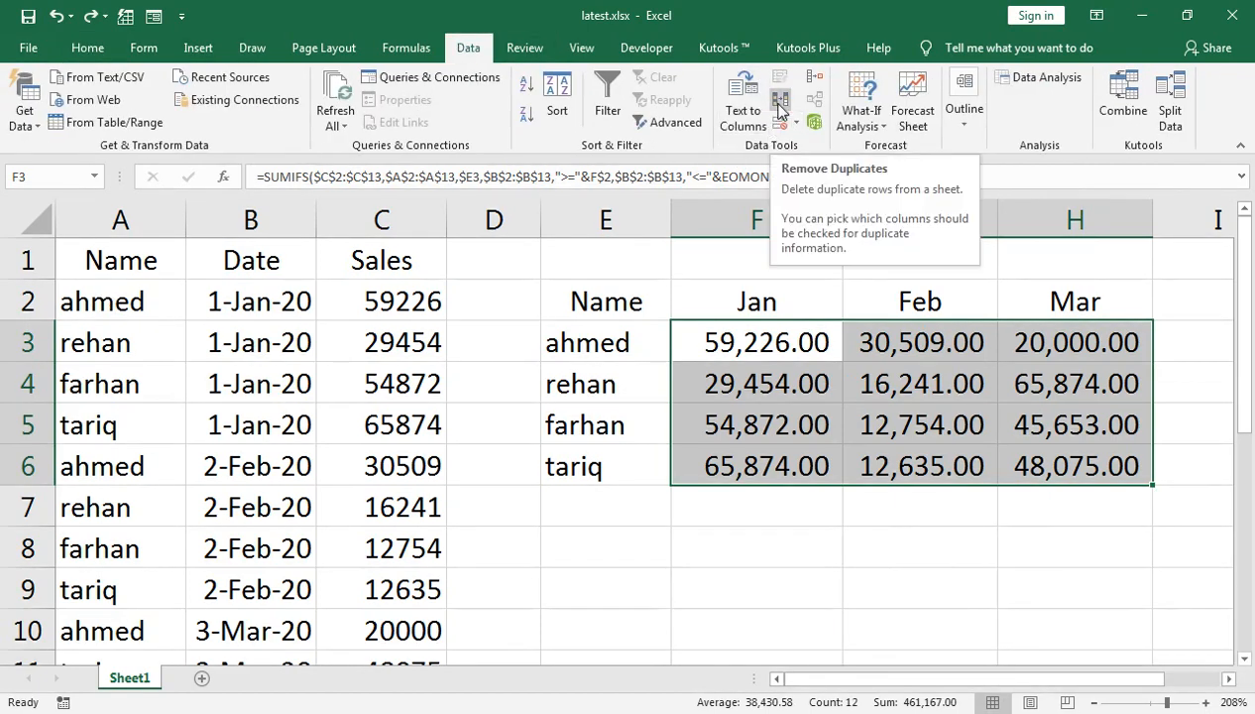
click(104, 309)
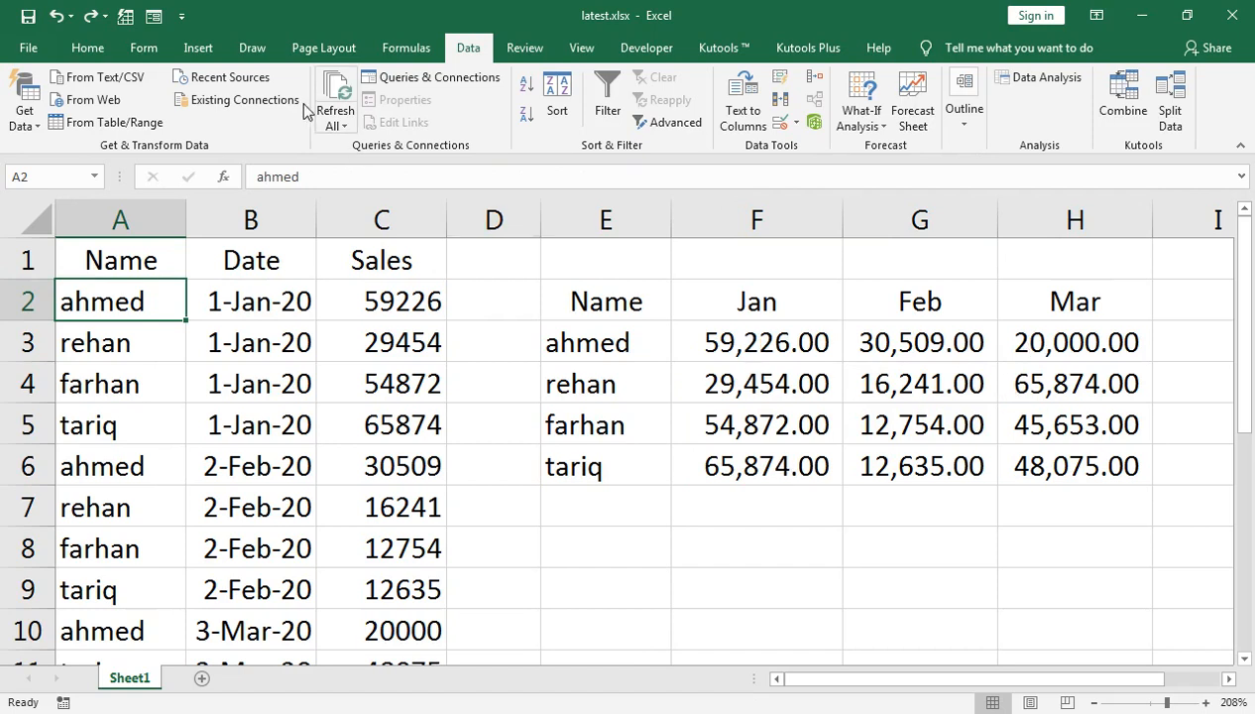
click(87, 48)
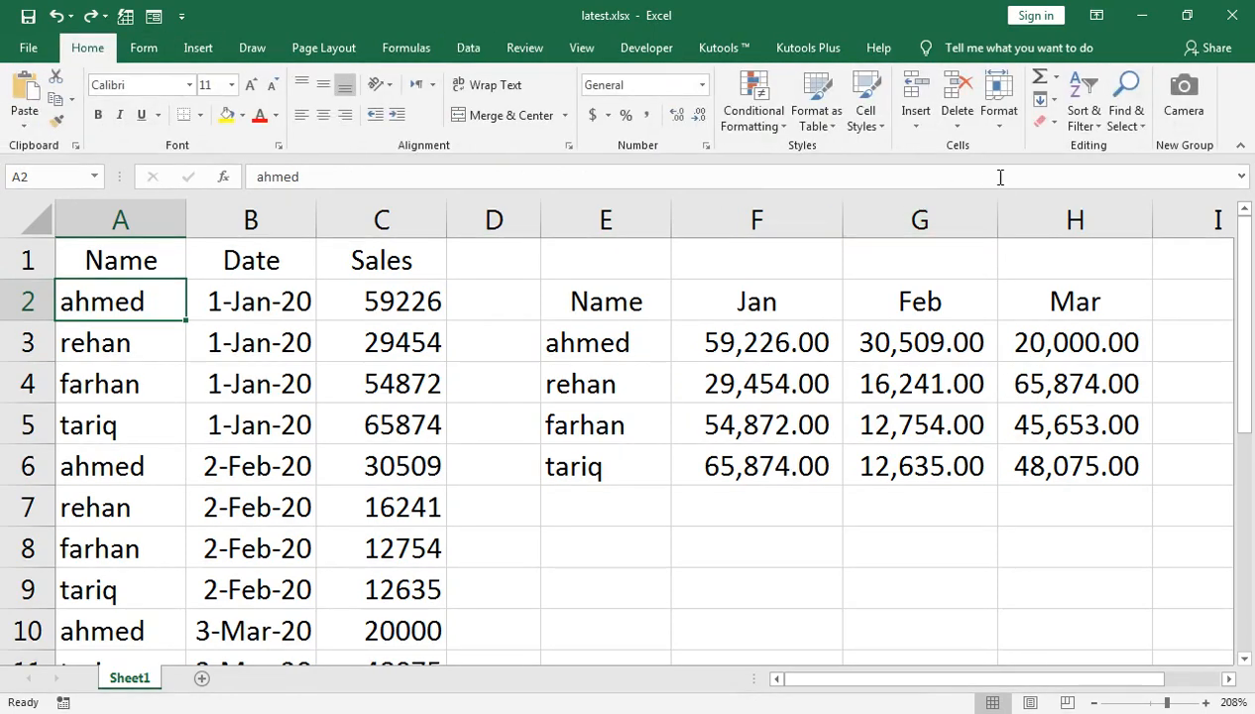
click(1042, 100)
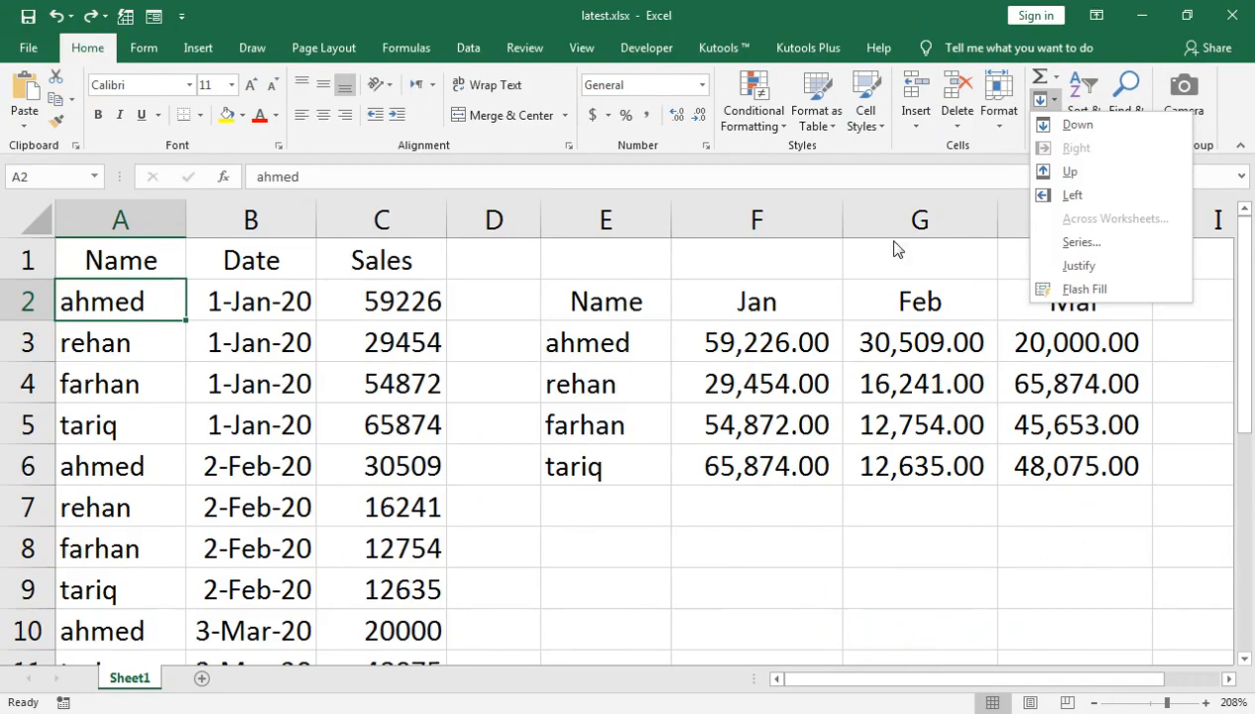
click(759, 367)
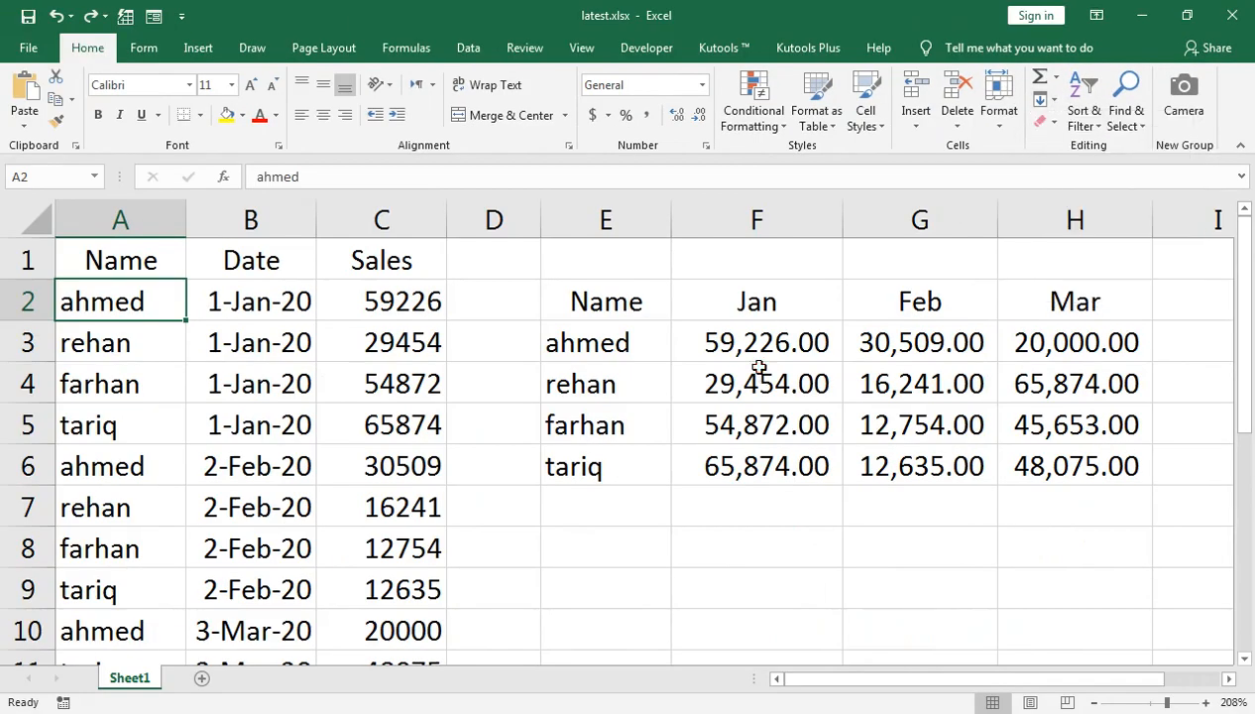
Enter a SUM formula in H7 that totals the whole summary range F3:H6
click(1052, 506)
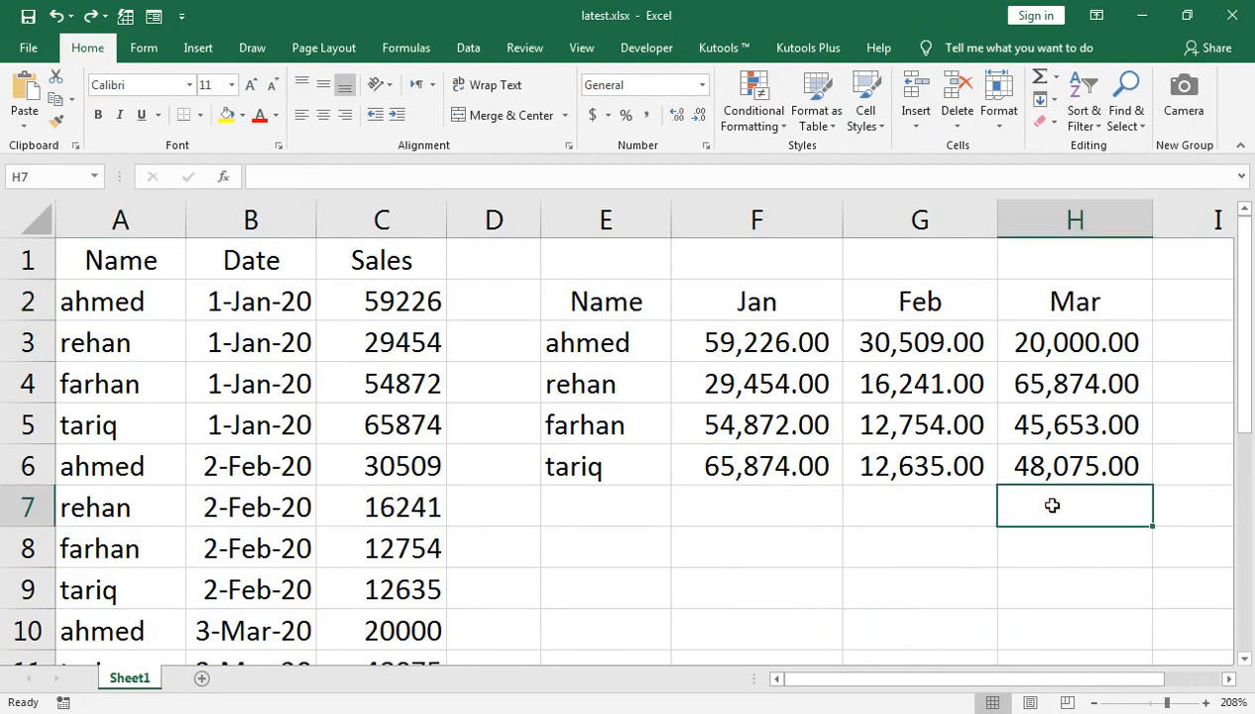
text(=sum()
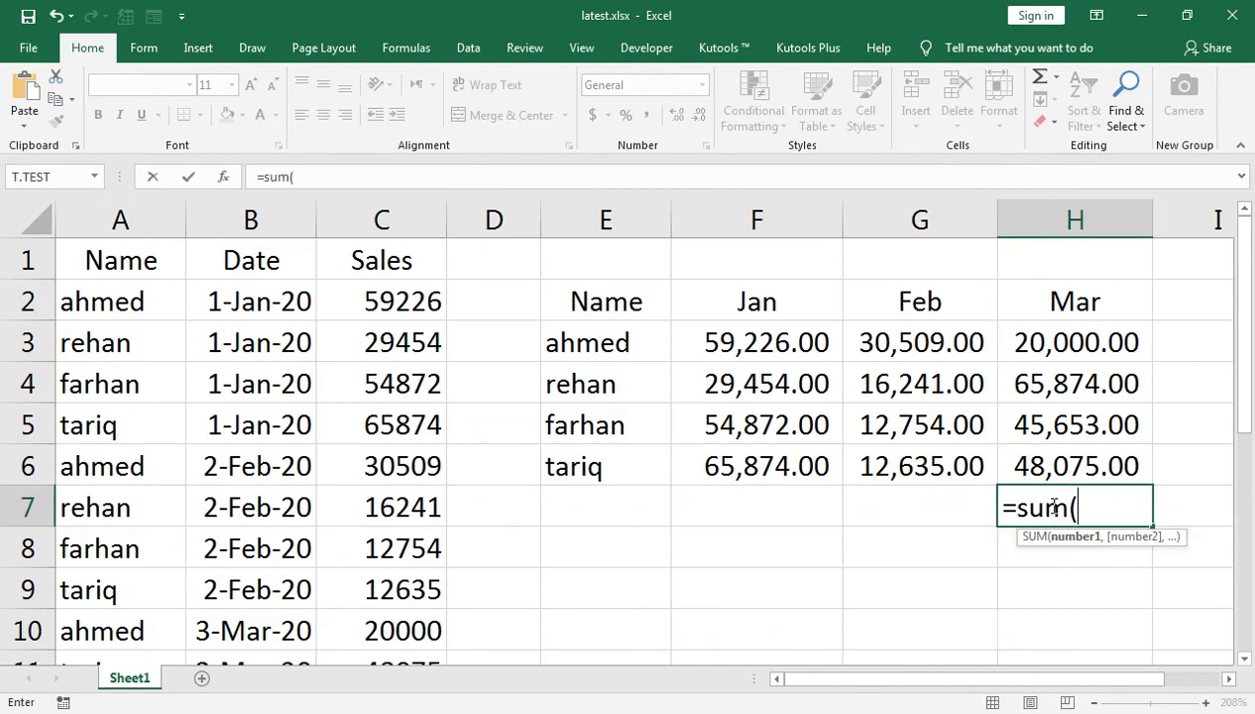
key(Up)
key(shift+Left)
key(shift+Left)
key(shift+Up)
key(shift+Up)
key(shift+Up)
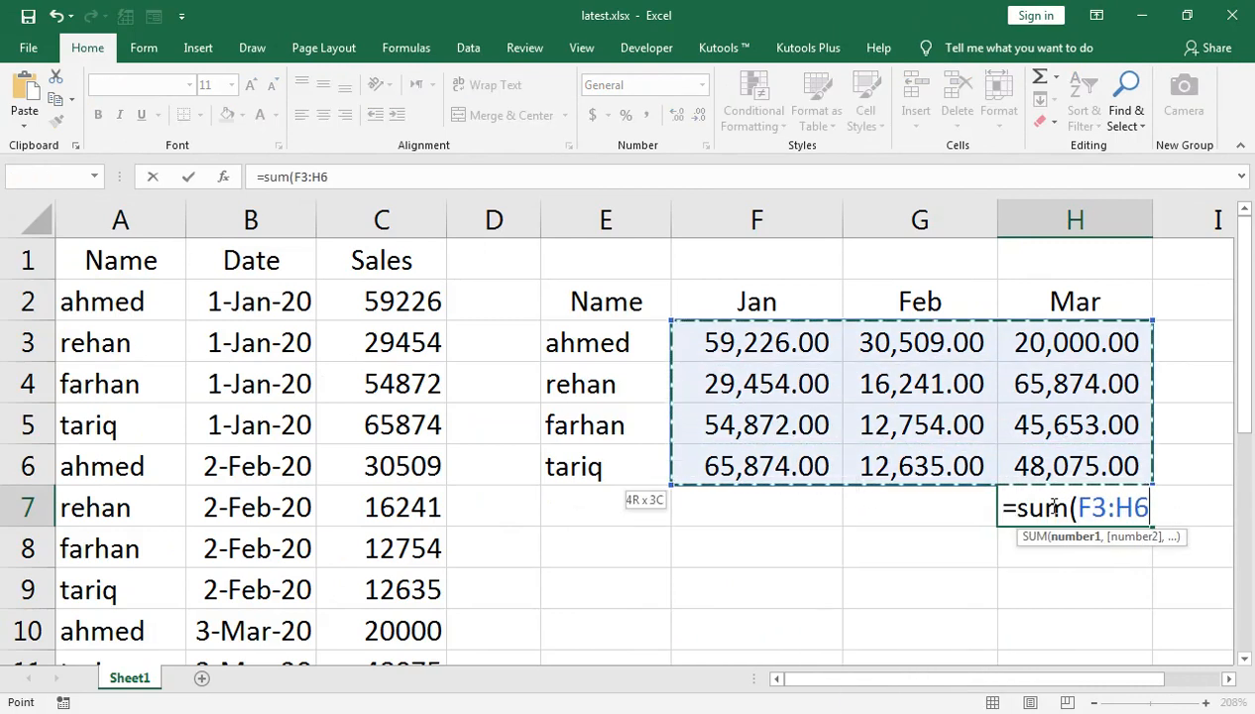
key(Return)
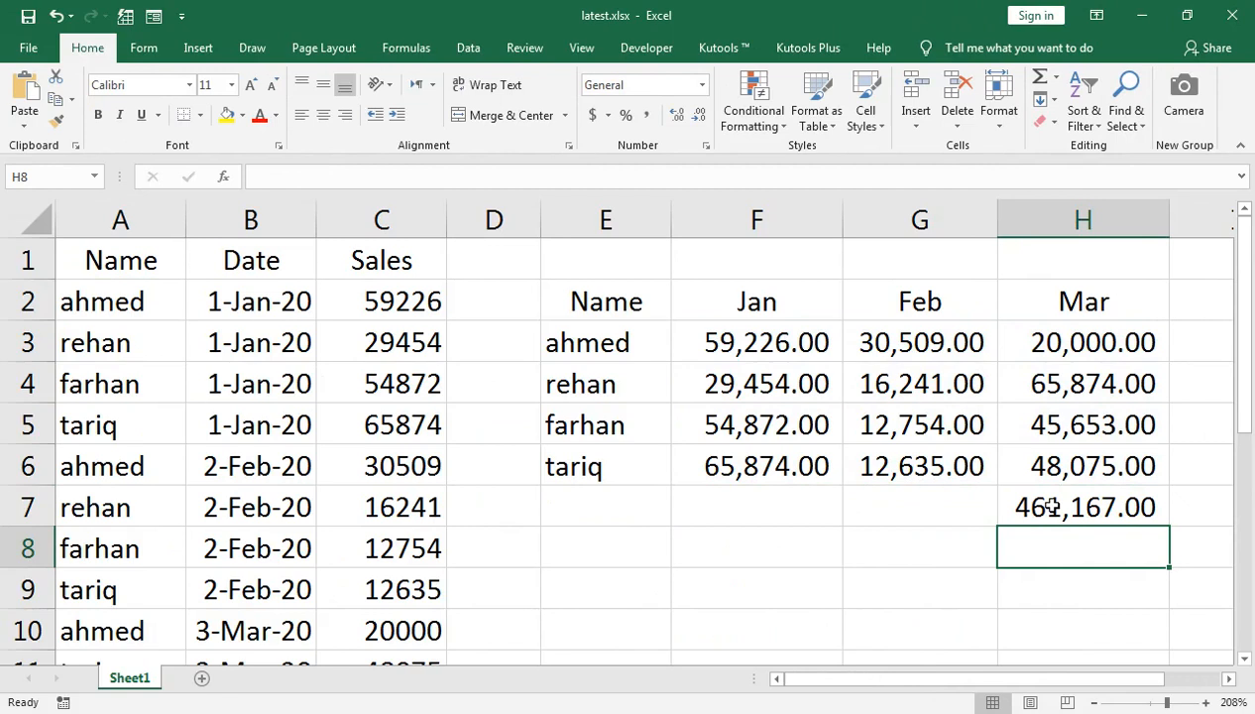
Total the Sales column C2:C13 in cell C14 and format the total with Comma Style
scroll(1028, 506, down, 1)
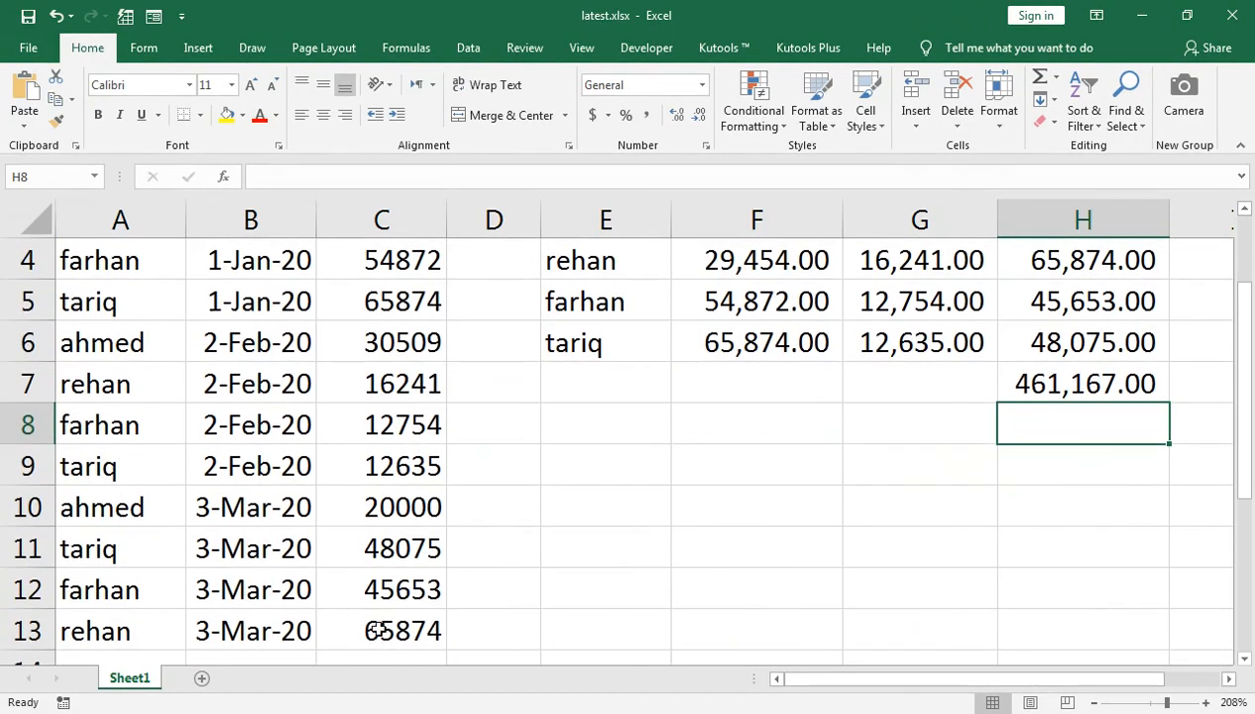
click(384, 655)
key(alt+equal)
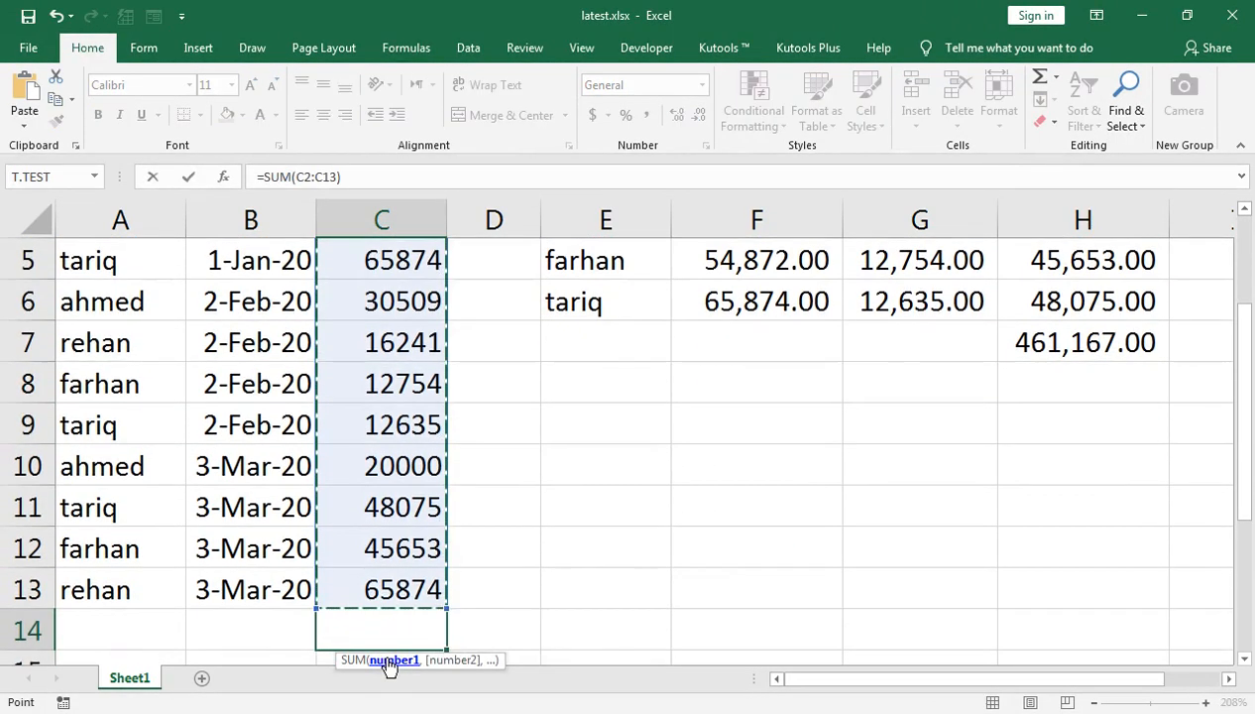
key(Return)
key(Up)
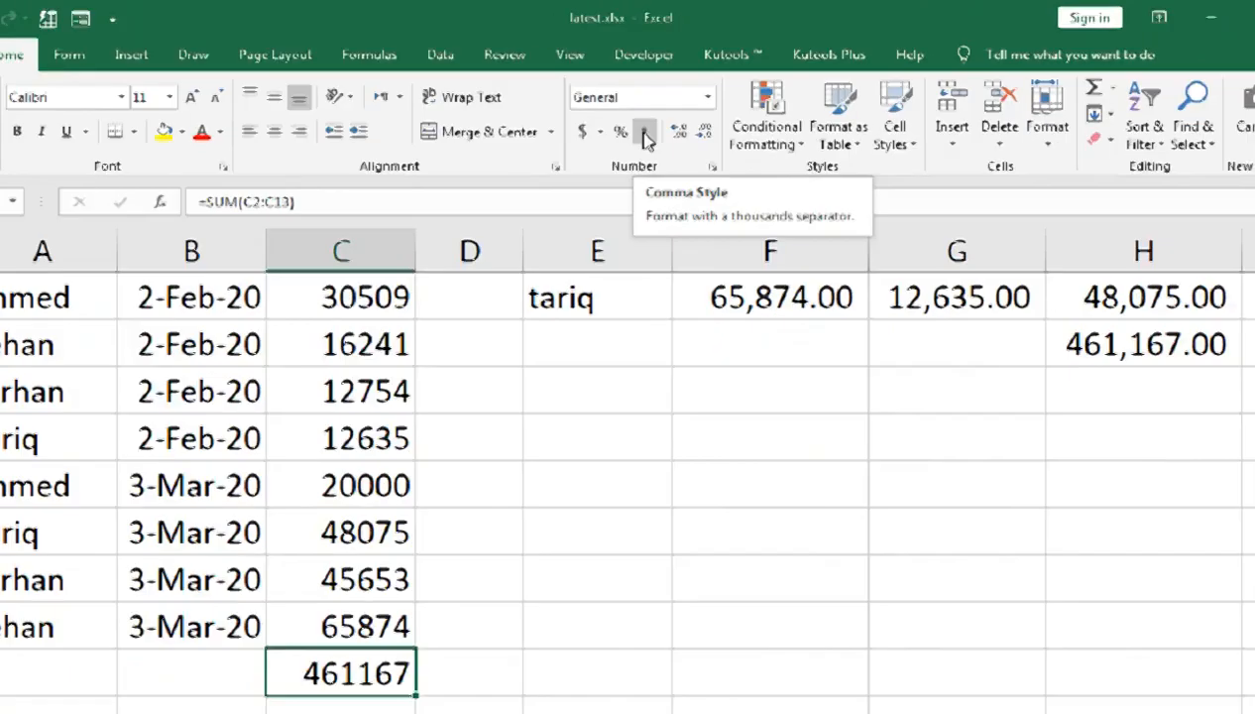
click(646, 116)
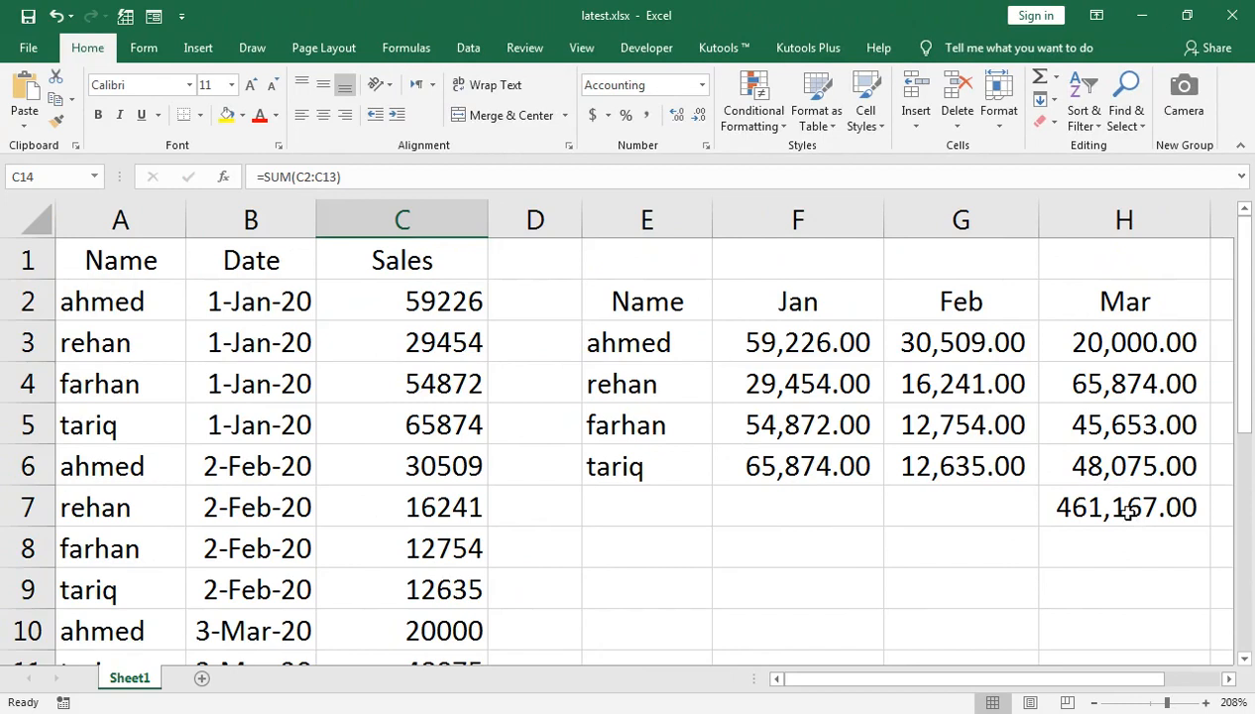
Delete the check totals from cells H7 and C14
click(1127, 508)
key(Delete)
scroll(722, 462, down, 2)
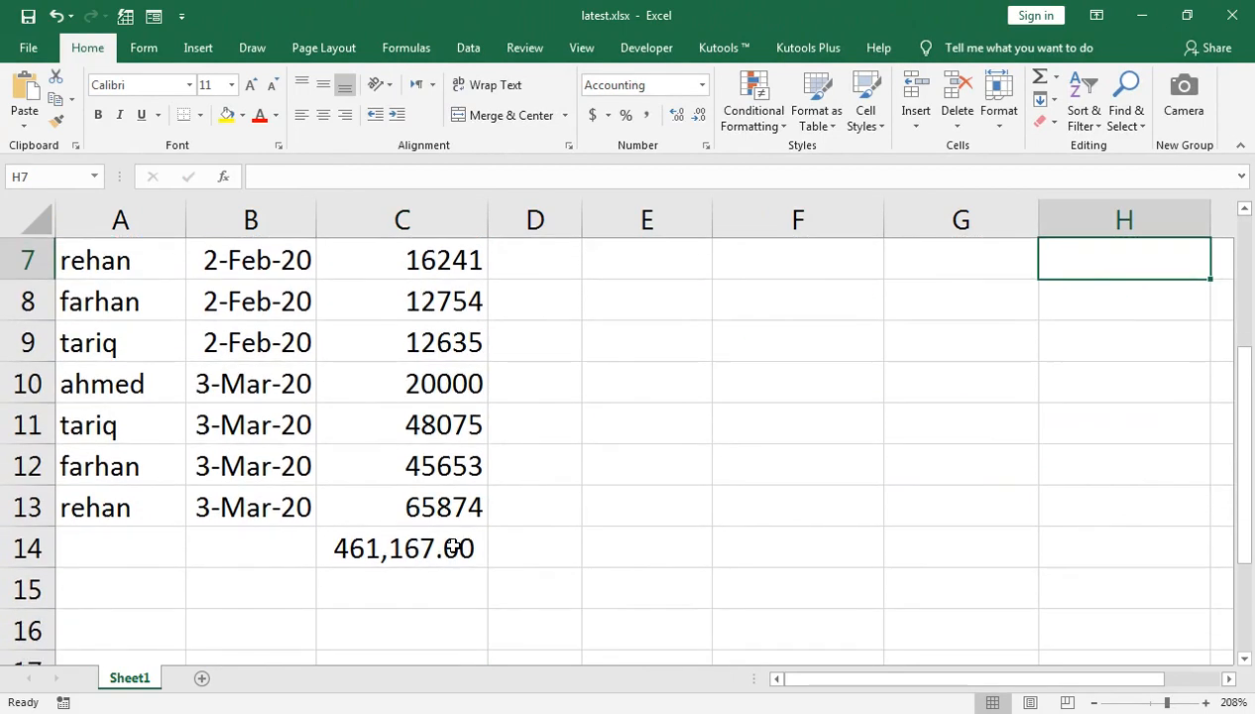
click(452, 546)
key(Delete)
scroll(533, 496, up, 2)
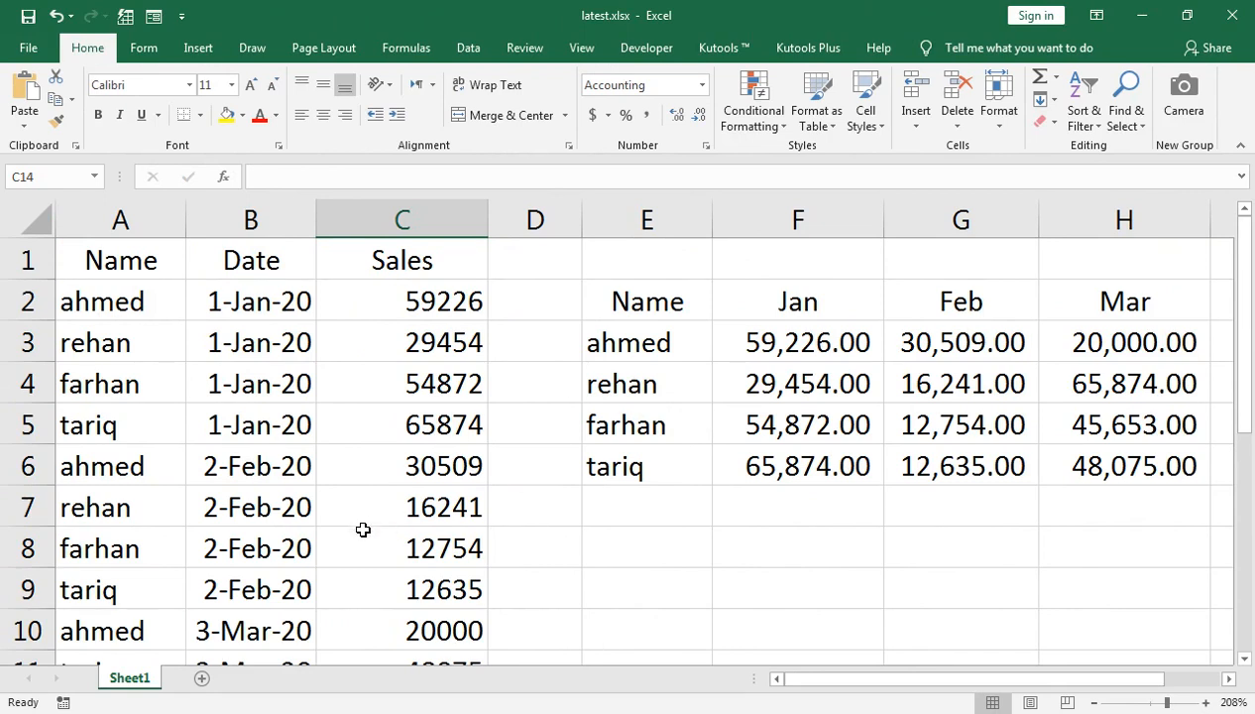
Switch to the workbook "expense between two date.xlsx"
mouse_move(328, 706)
click(345, 619)
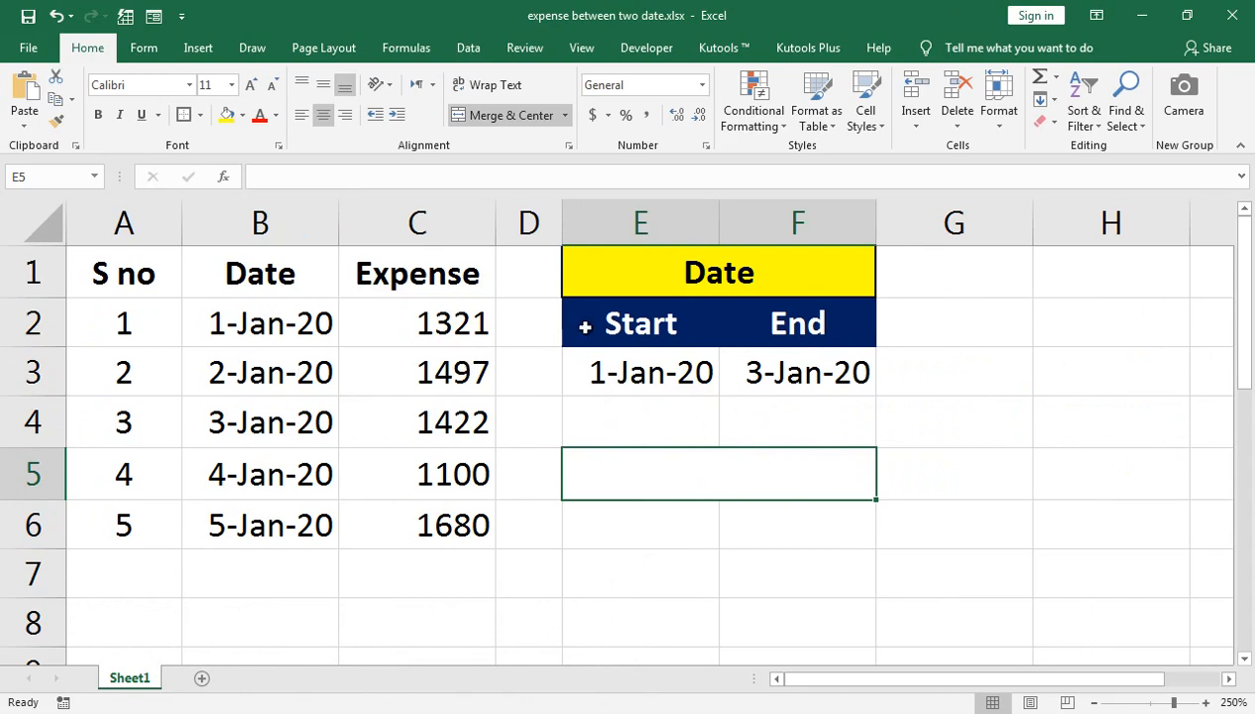
text(=sumif)
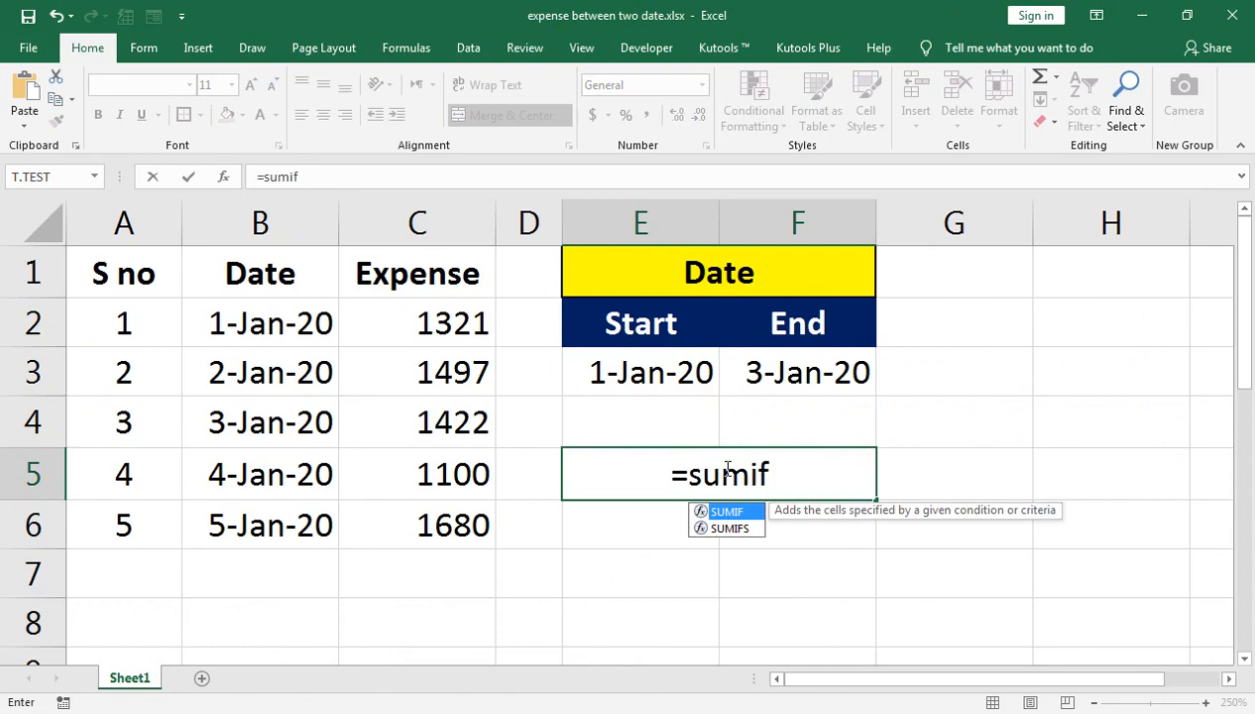
key(Tab)
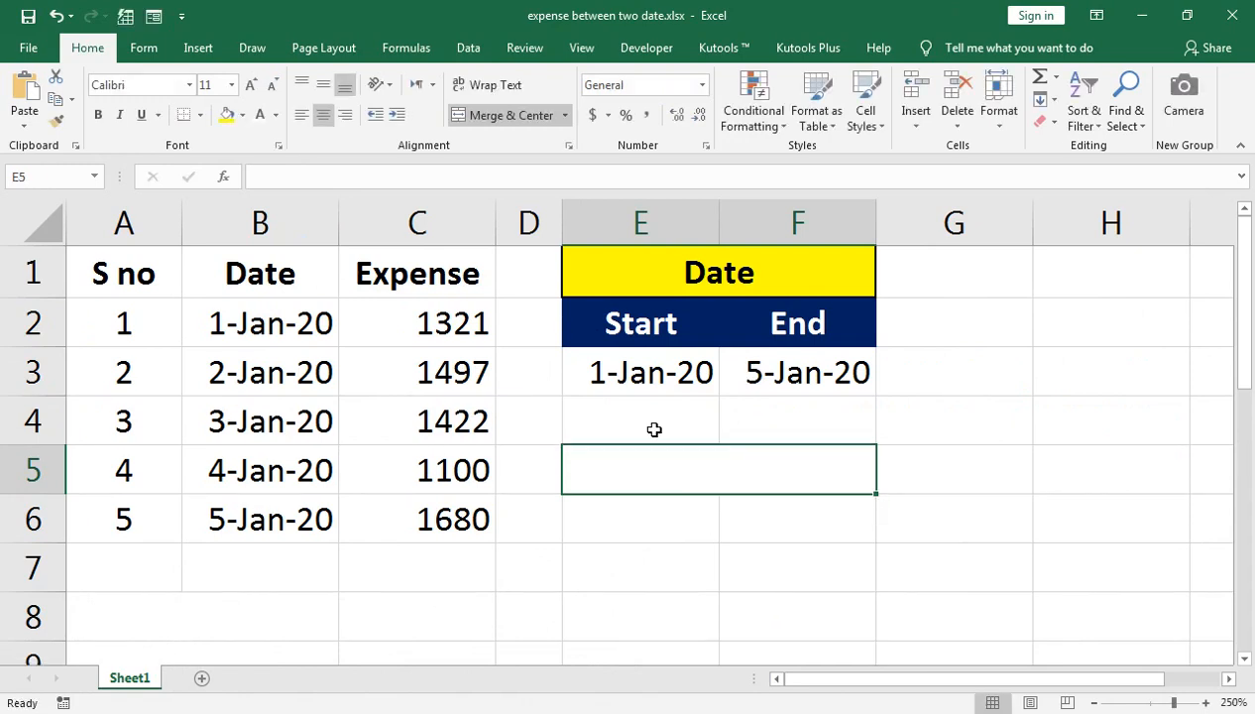
text(sumifs)
key(BackSpace)
key(BackSpace)
key(BackSpace)
key(BackSpace)
key(BackSpace)
key(BackSpace)
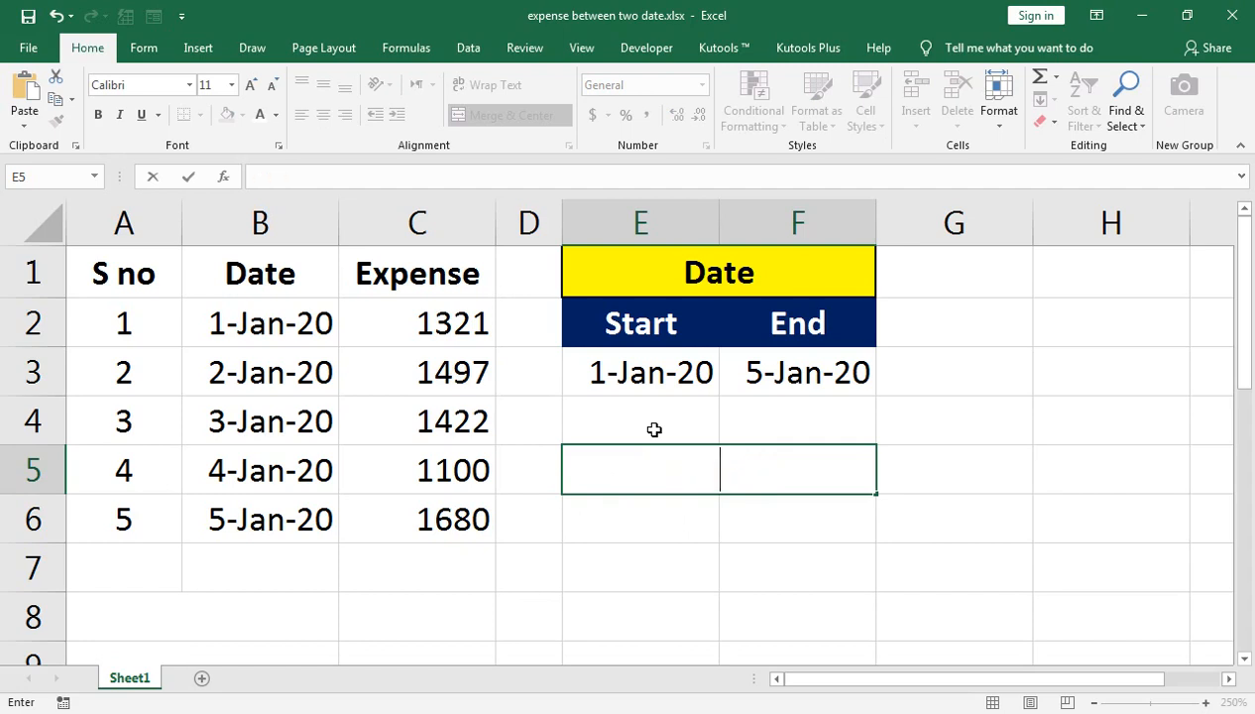
Start a SUMIFS formula in merged cell E5 with the Expense values C2:C6 as the sum range
text(=SUMIS)
key(BackSpace)
text(FS()
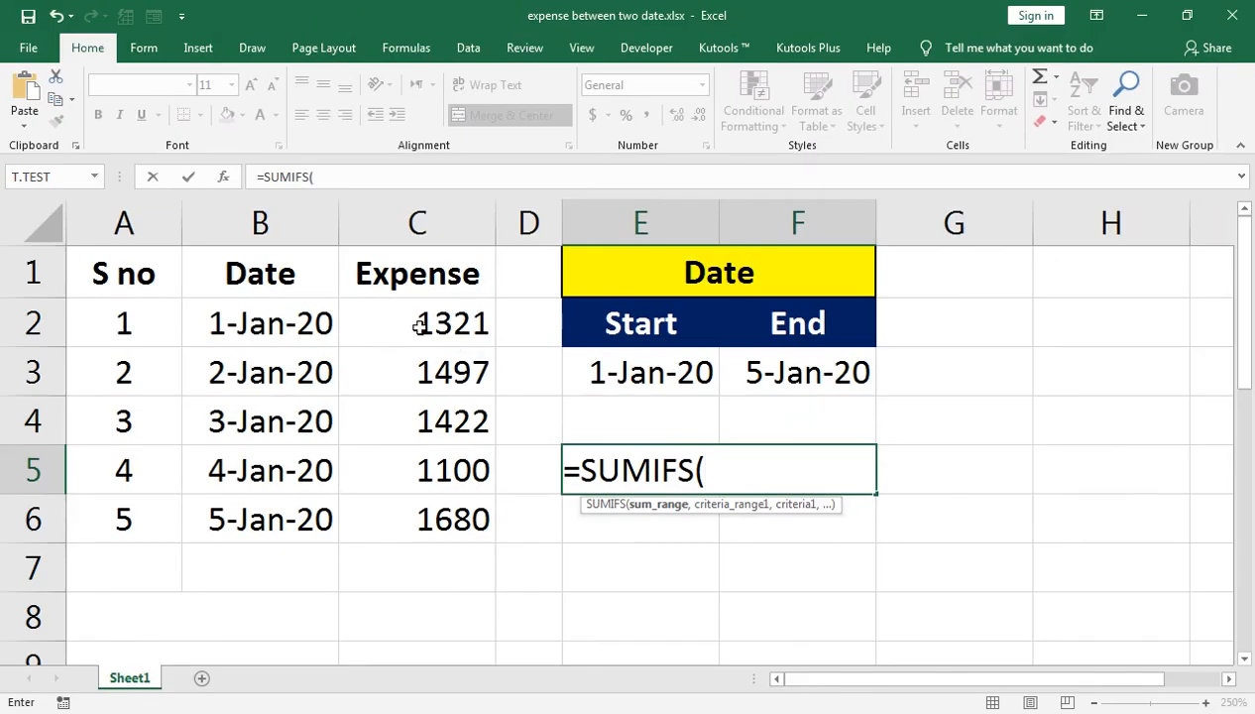
click(401, 308)
key(ctrl+shift+Down)
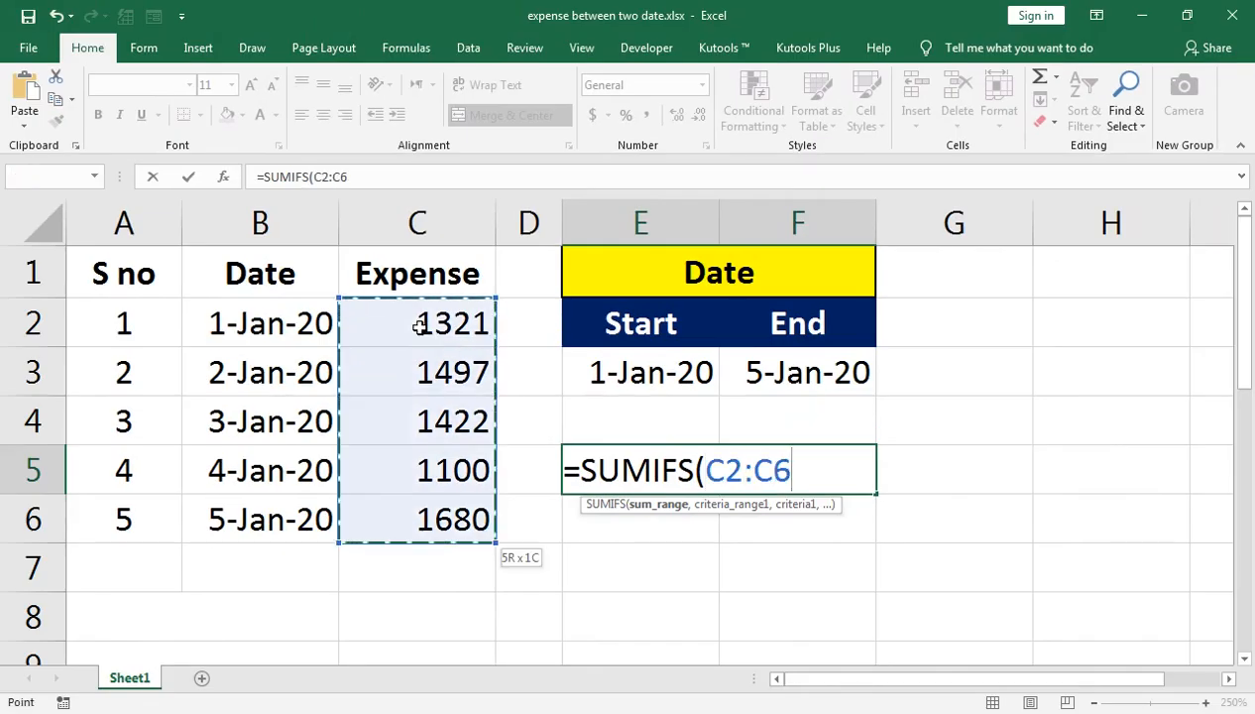
Add the Date cells B2:B6 as the first criteria range of the SUMIFS formula
text(,)
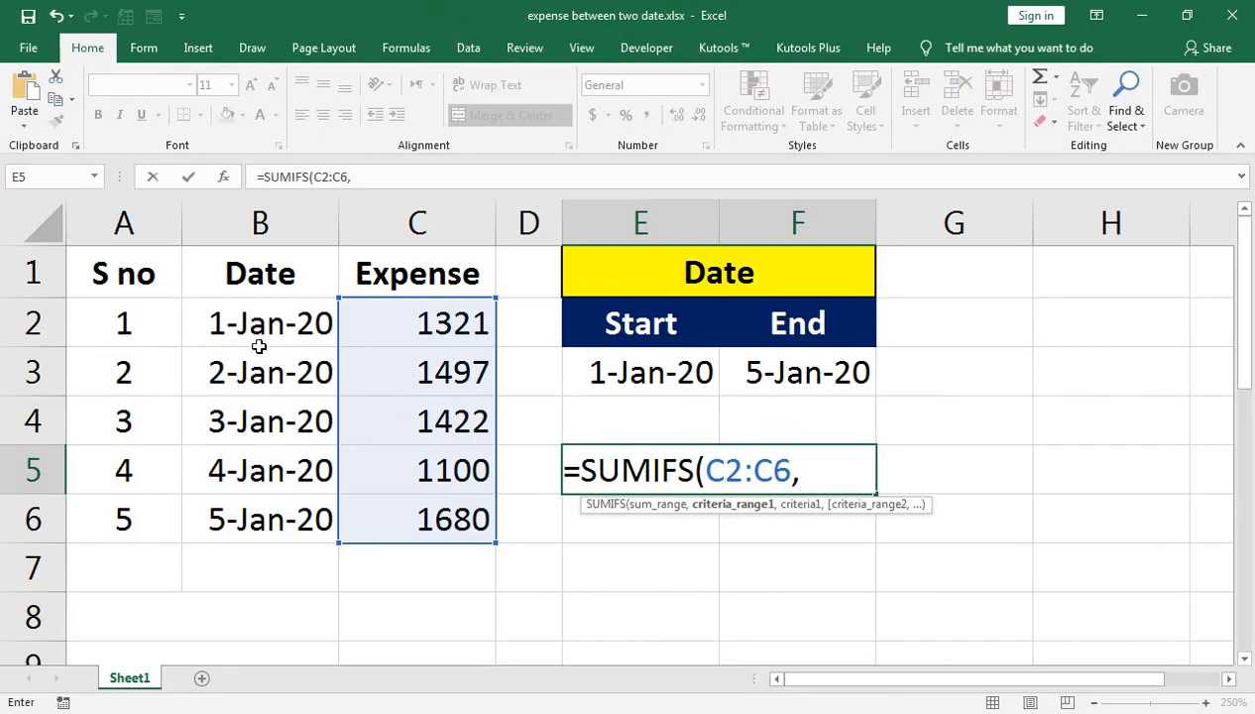
click(247, 322)
key(shift+Down)
key(shift+Down)
key(shift+Down)
key(shift+Down)
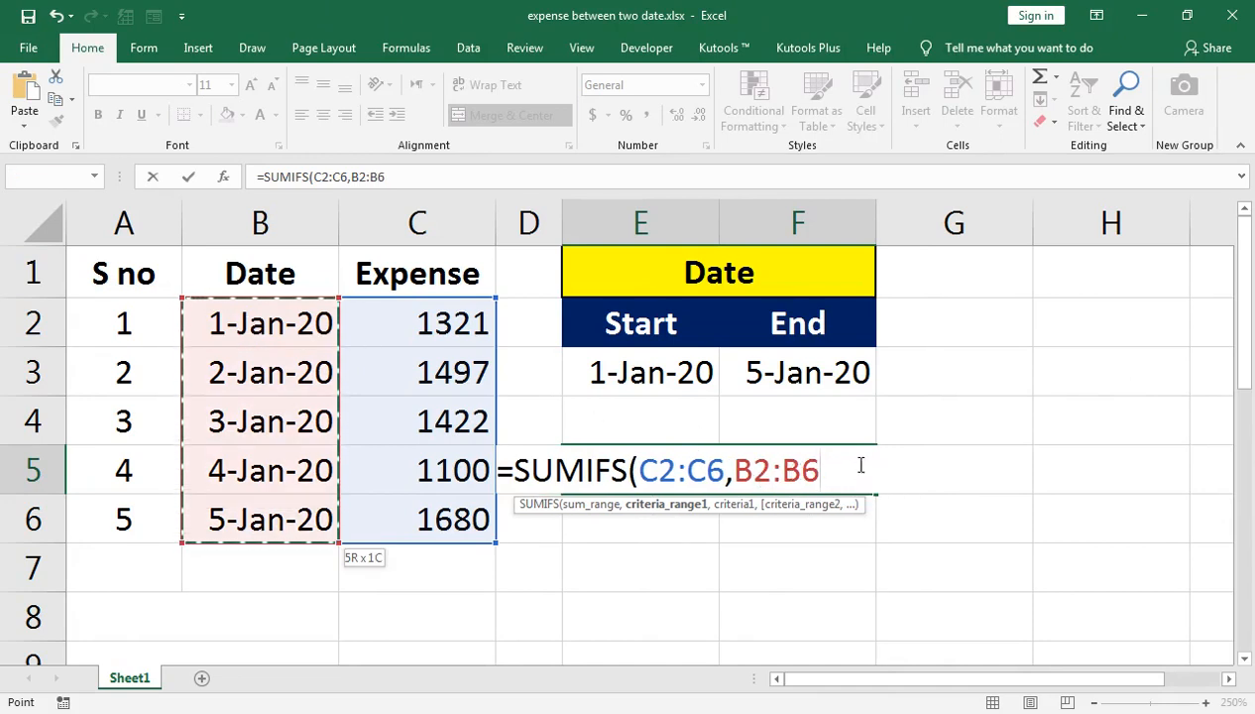
Set the first criterion to ">="&E3 so it refers to the Start date
text(,)
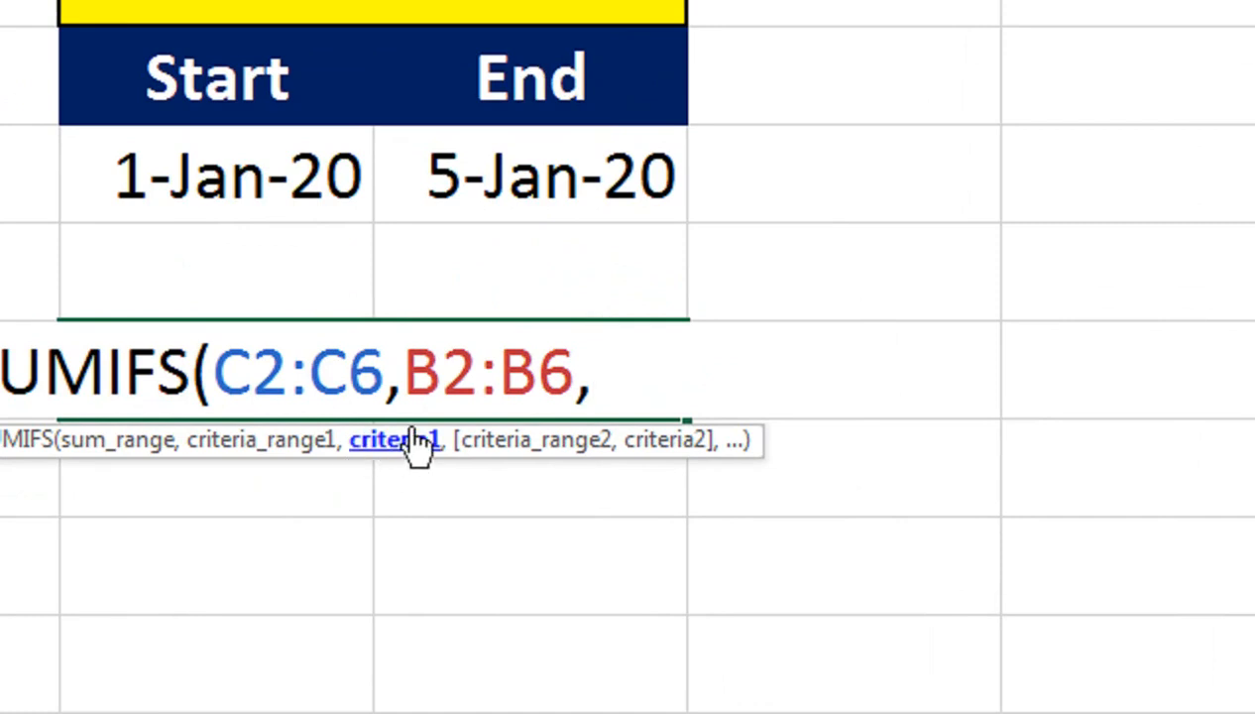
text(">)
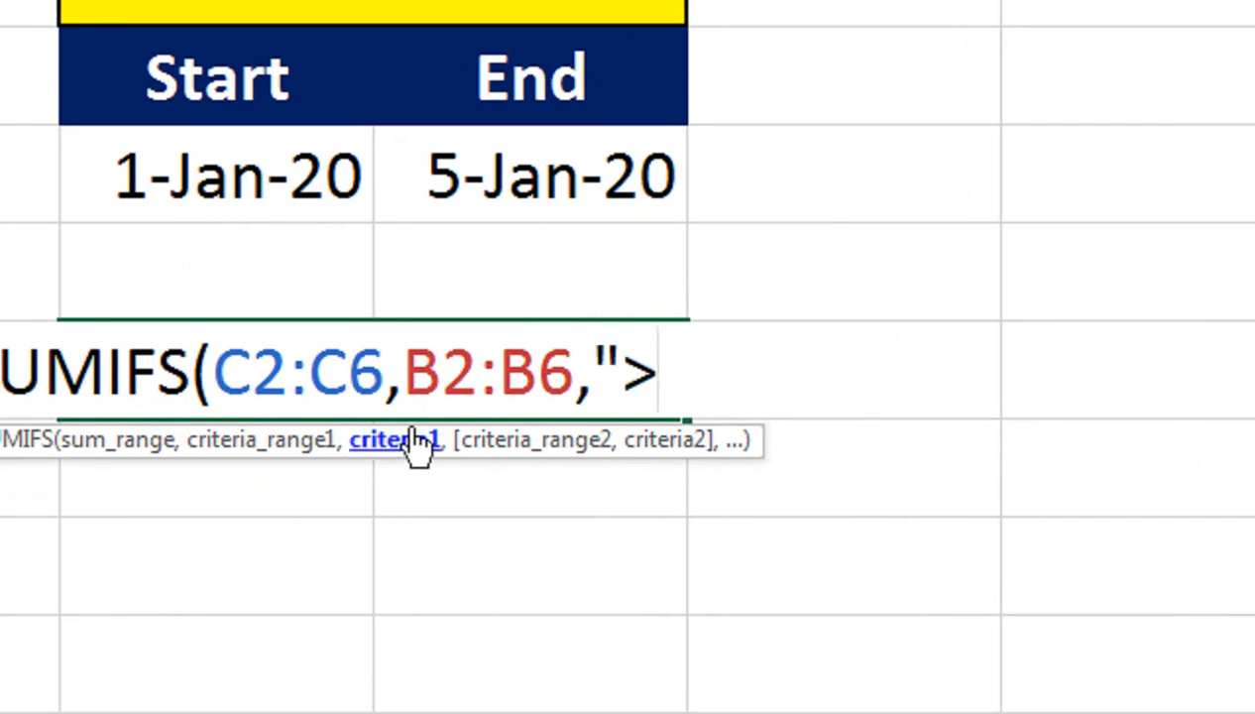
text(=")
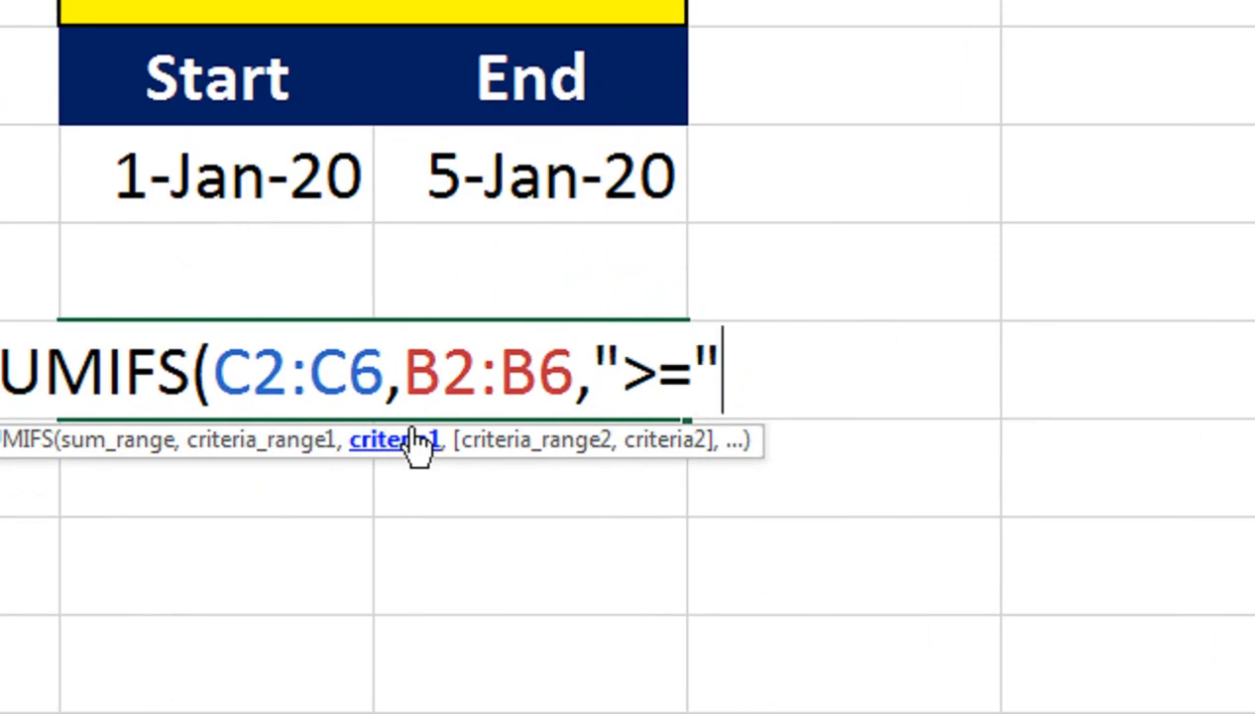
text(&)
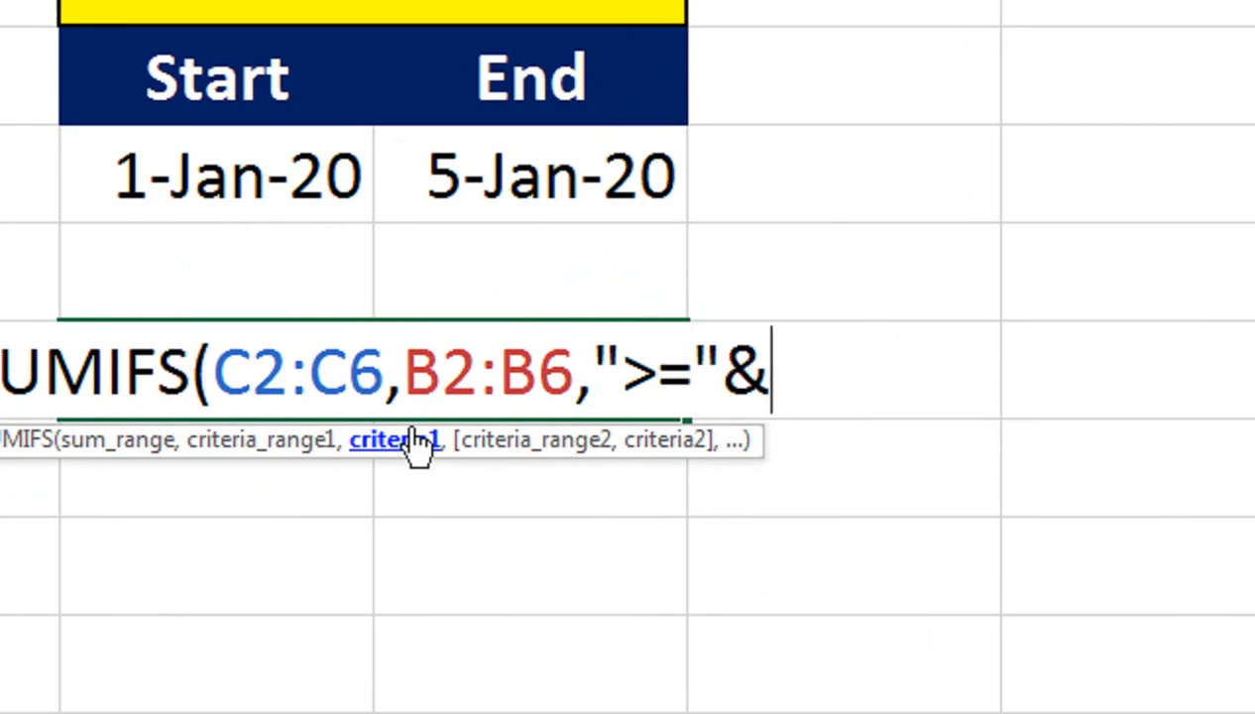
click(330, 178)
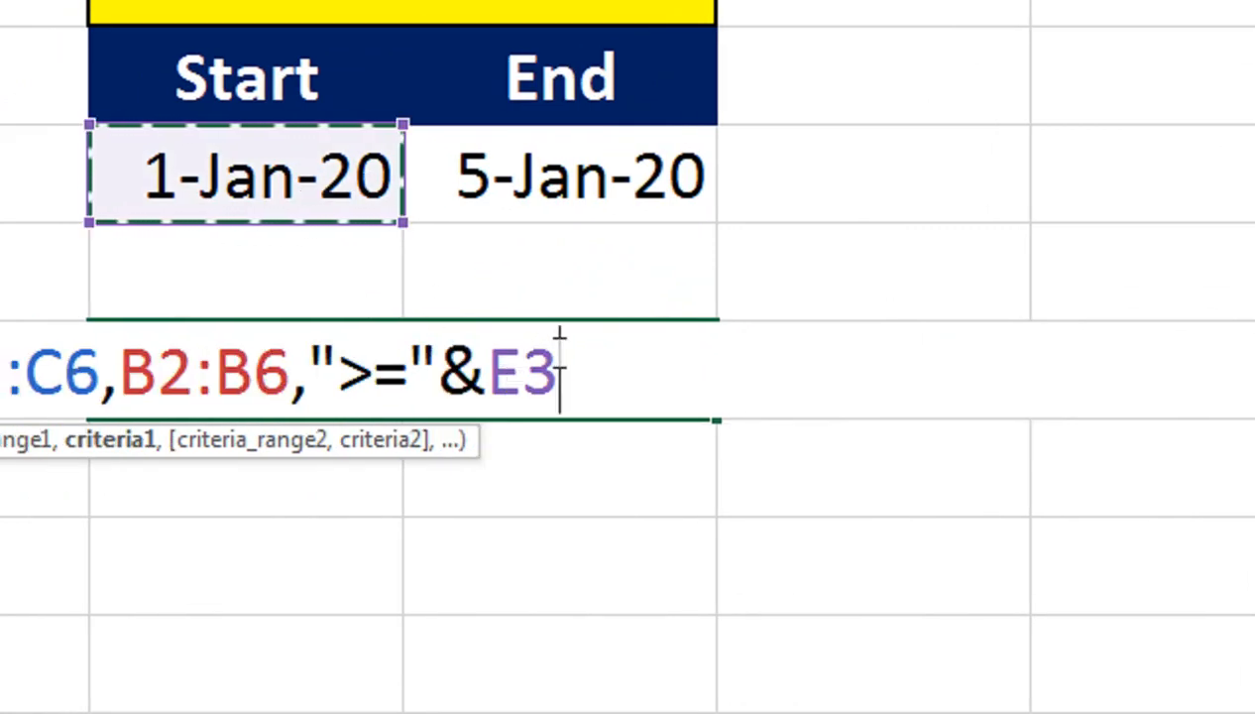
Add the Date cells B2:B6 as the second criteria range of the SUMIFS formula
text(,)
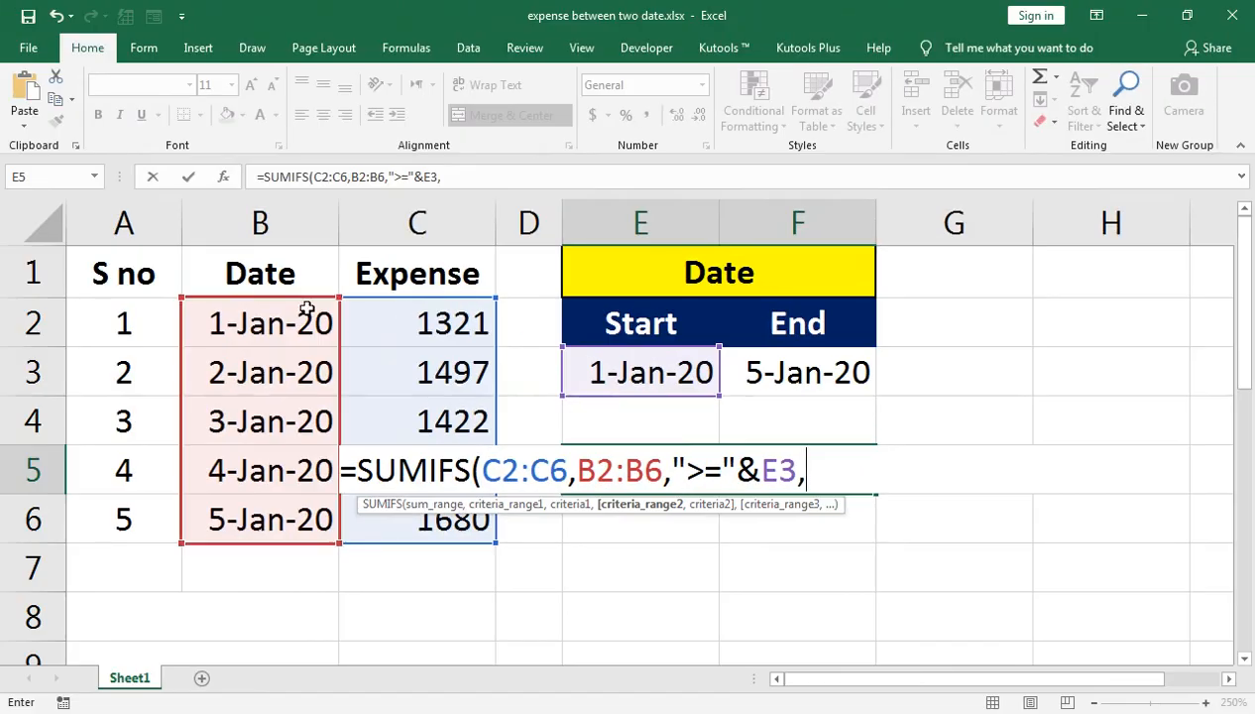
click(308, 309)
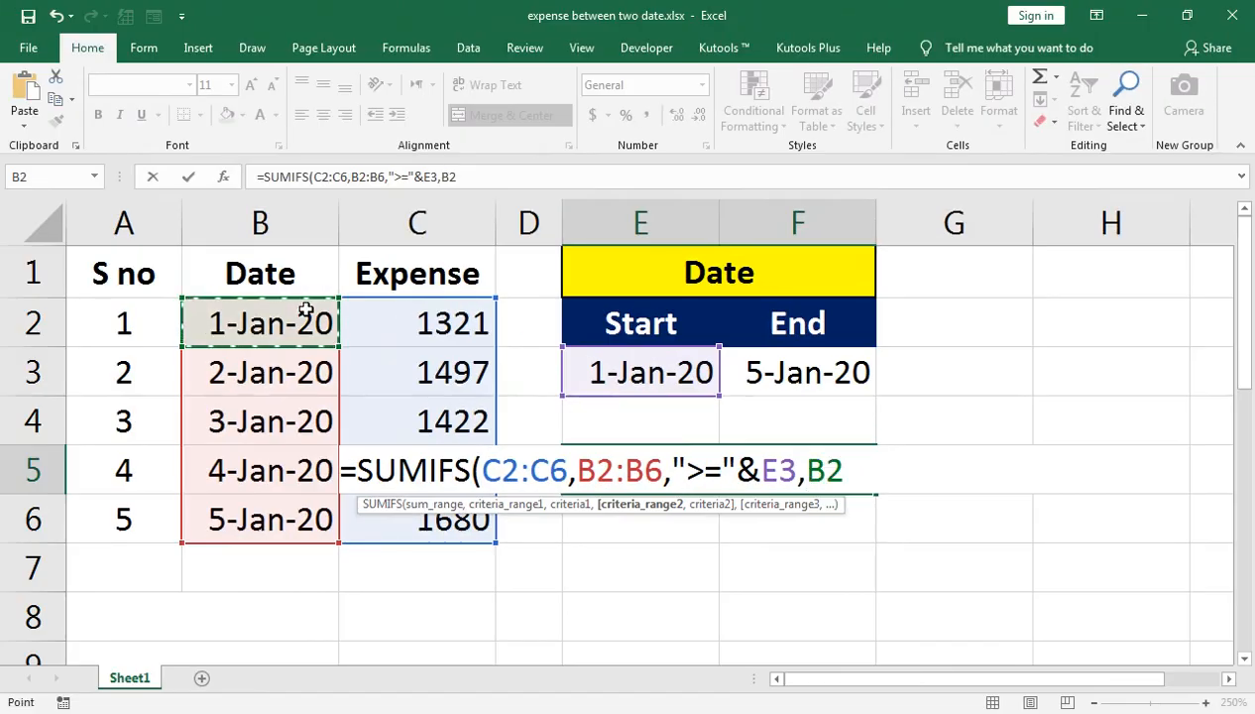
key(ctrl+shift+Down)
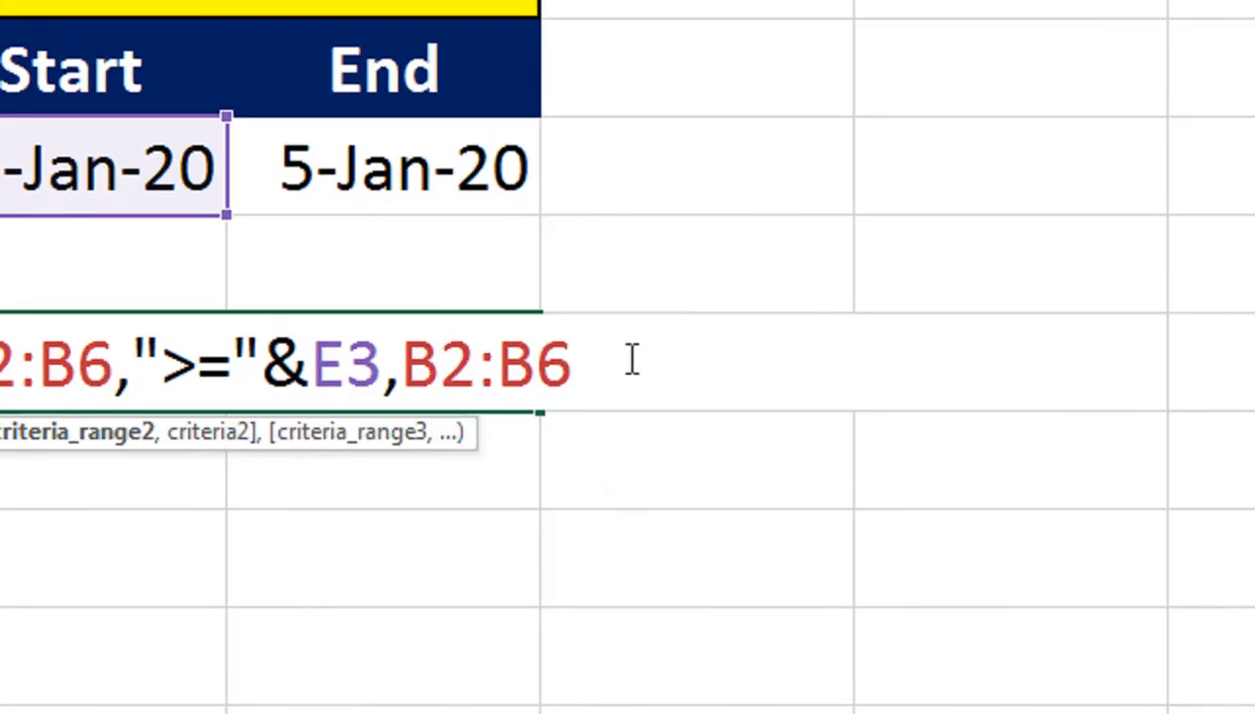
Set the second criterion to ">"&F3 for the End date and complete the SUMIFS formula in E5
text(,"<)
key(BackSpace)
text(<)
key(BackSpace)
text(>)
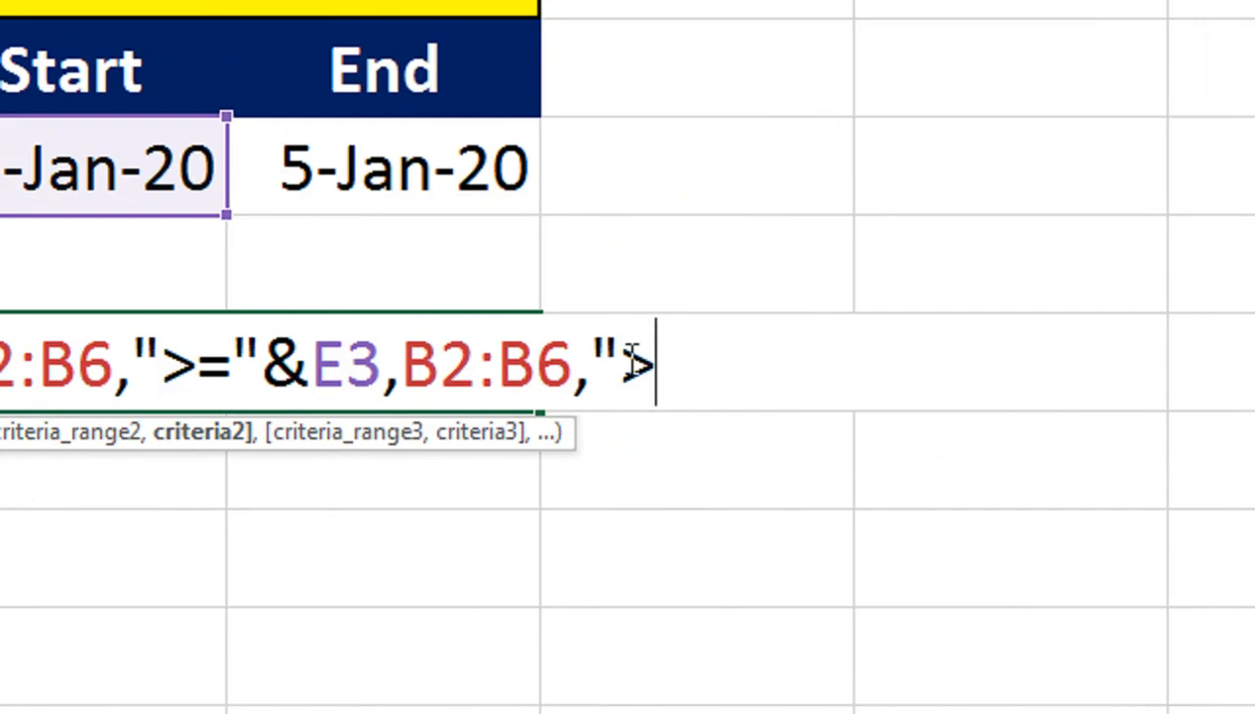
text(")
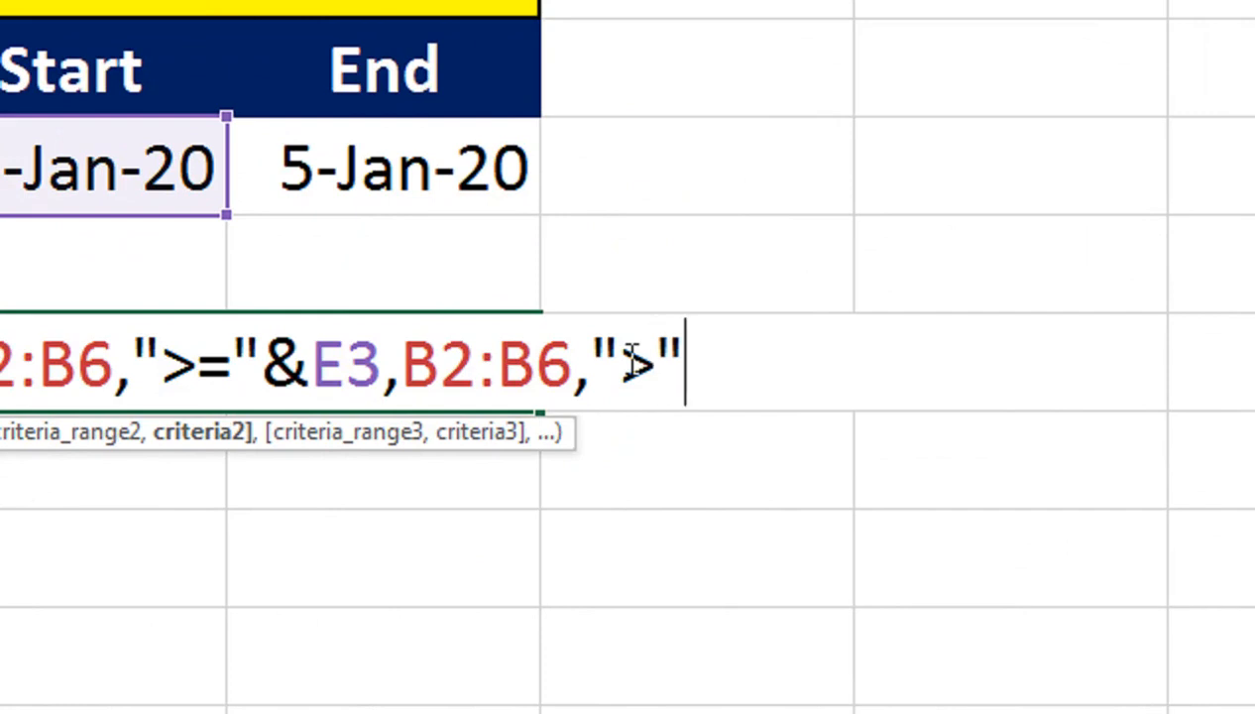
text(&)
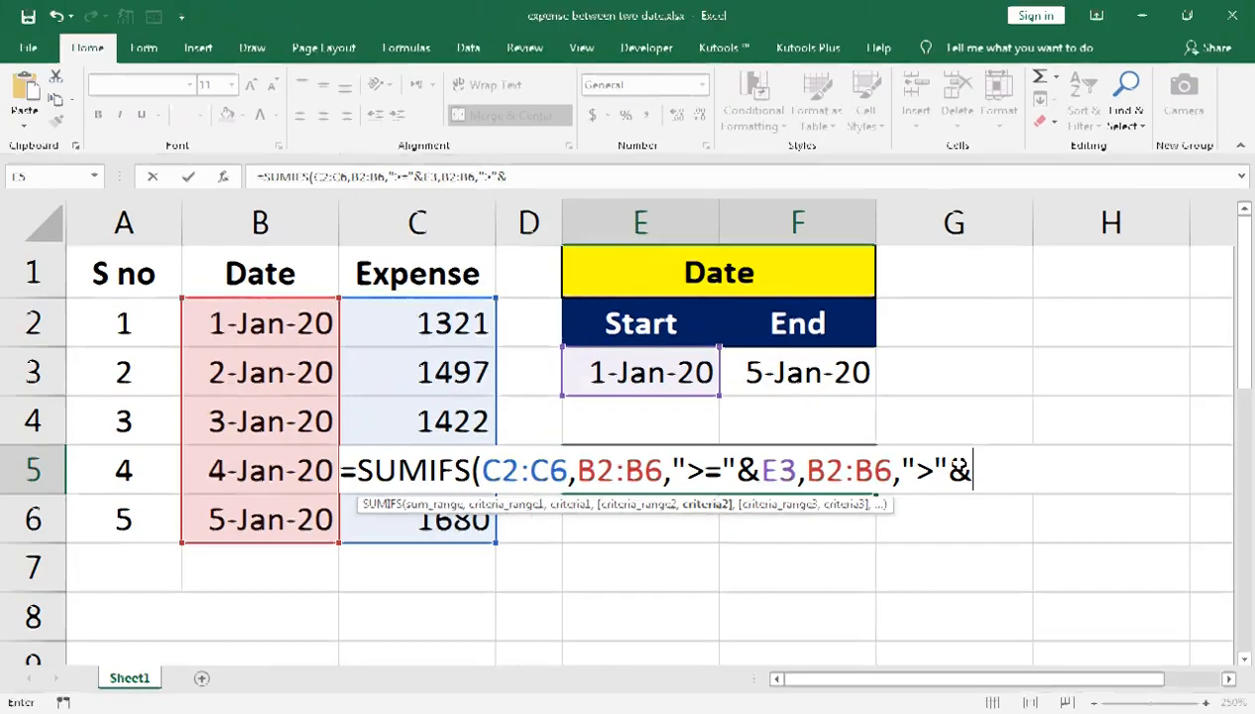
click(807, 367)
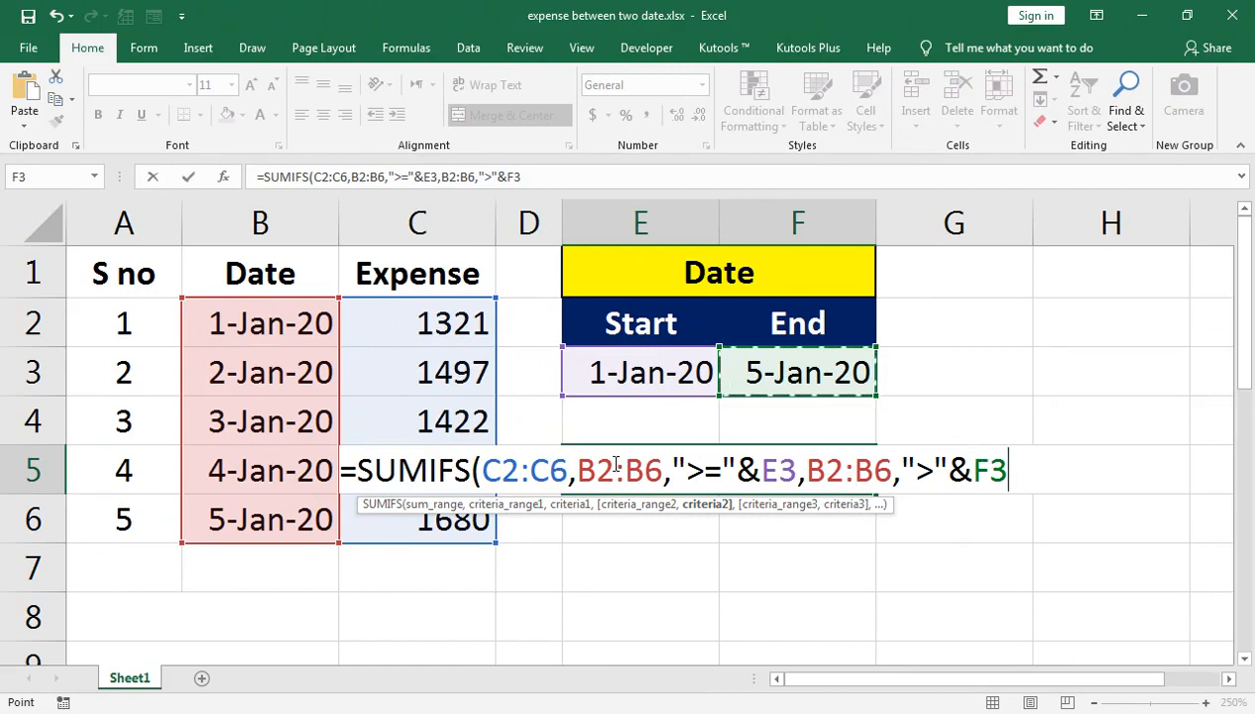
text())
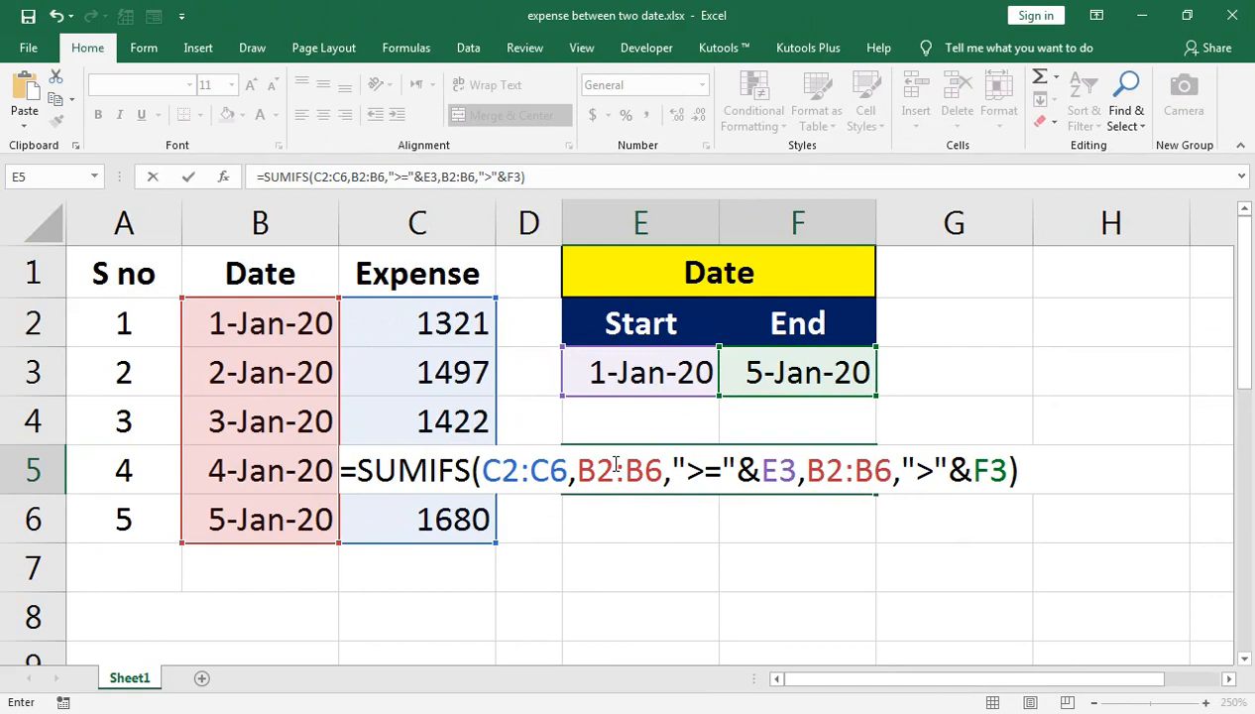
key(Return)
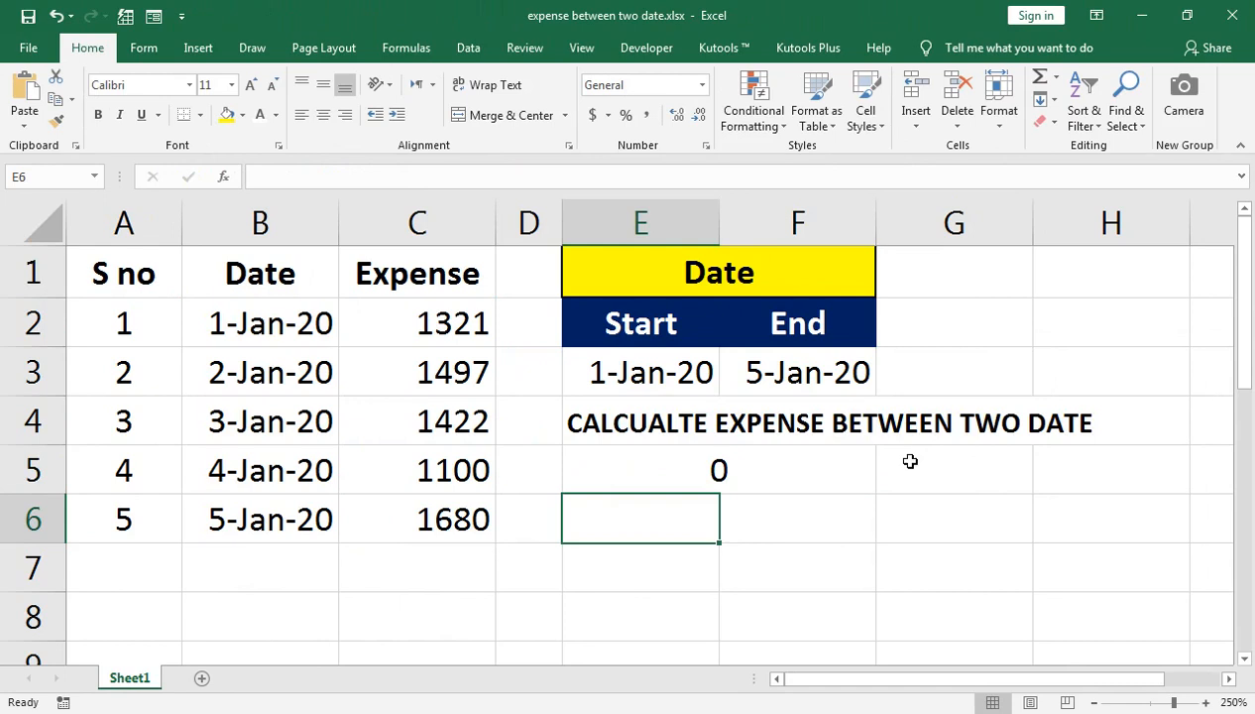
Edit the SUMIFS formula in E5 so the Start date criterion uses the operator ">="
click(811, 456)
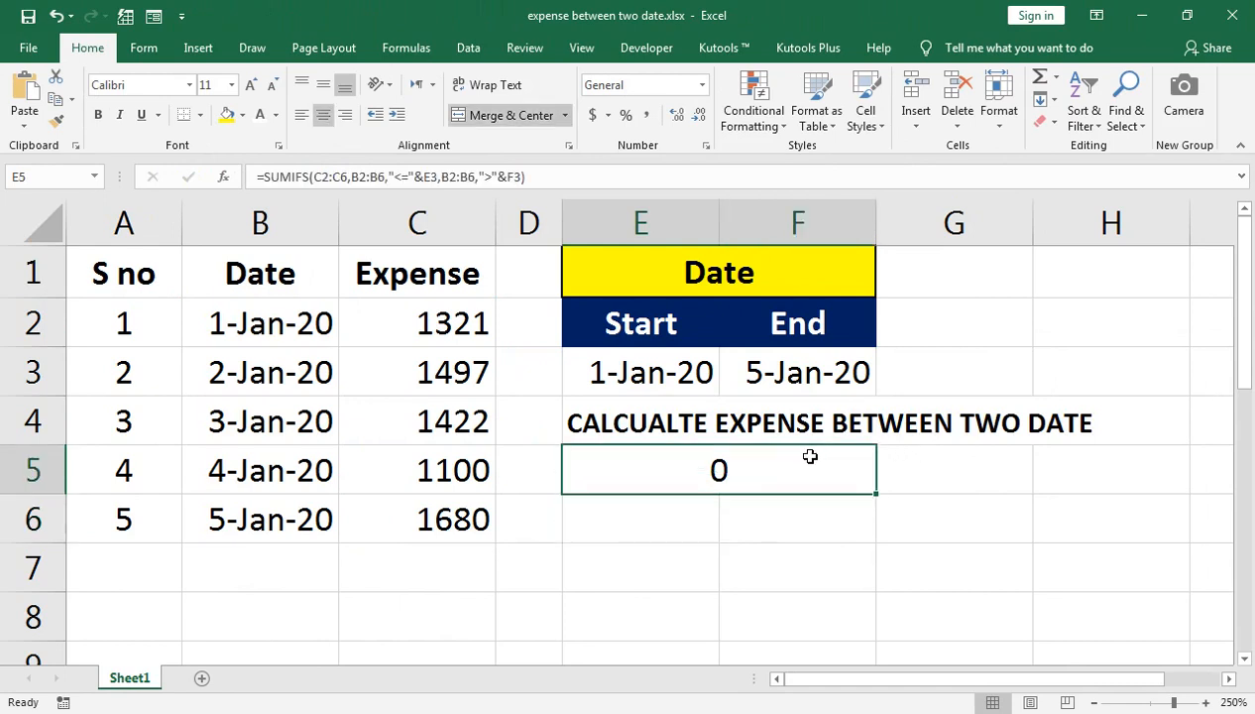
double_click(811, 456)
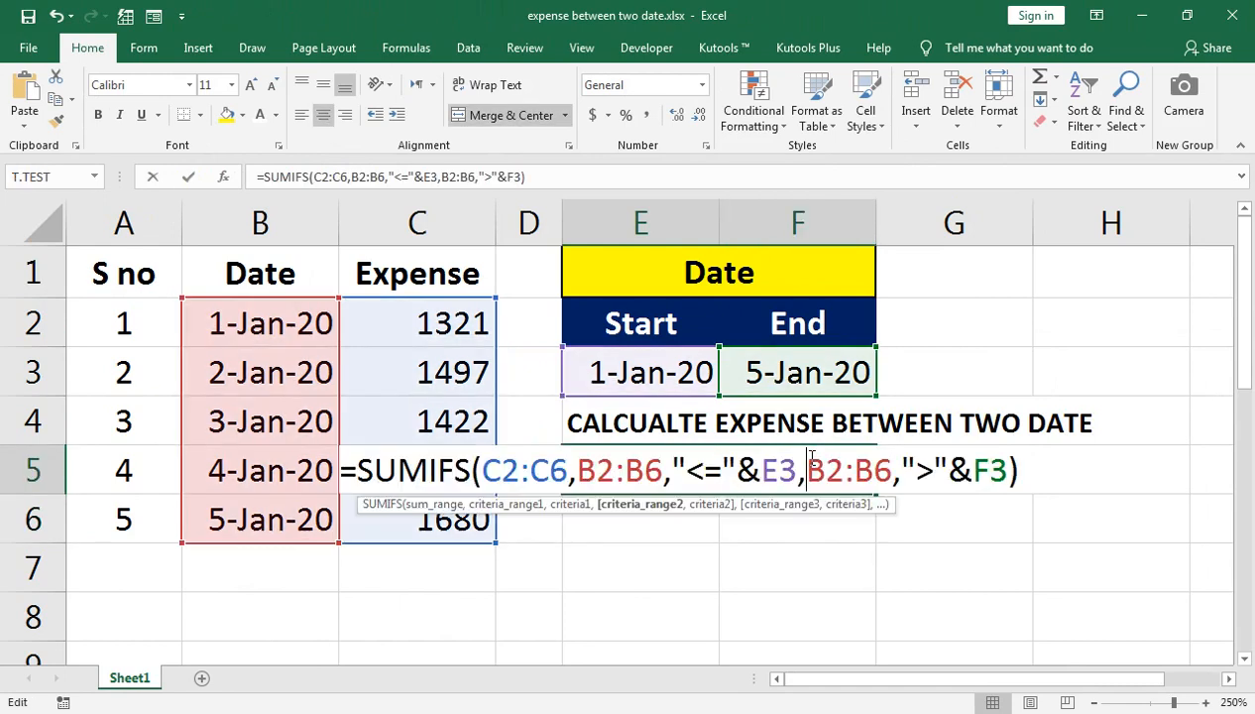
key(ctrl+Return)
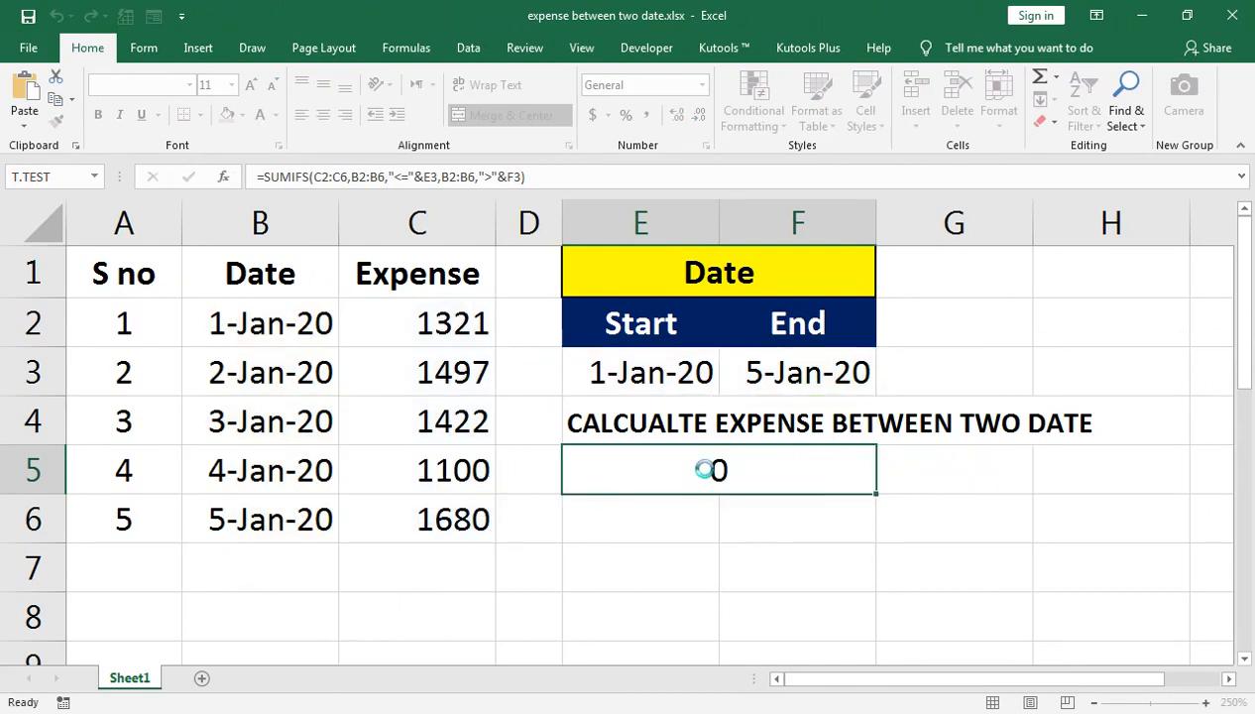
double_click(704, 469)
key(BackSpace)
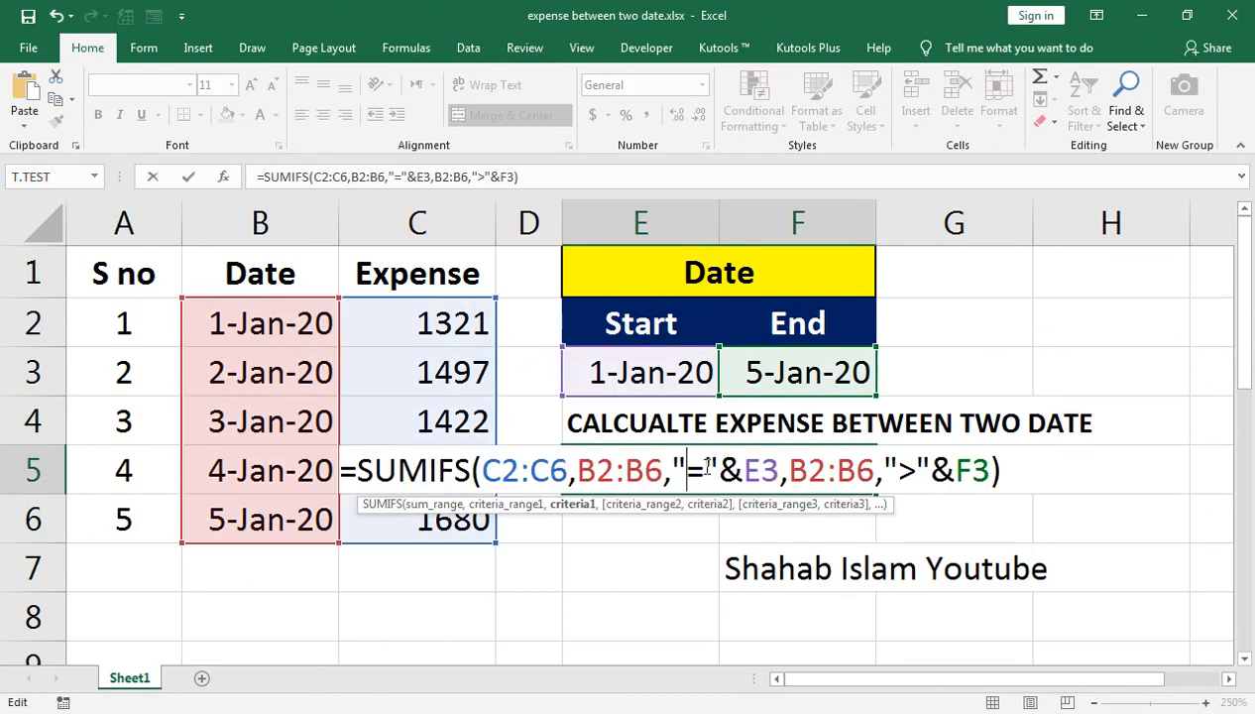
text(>)
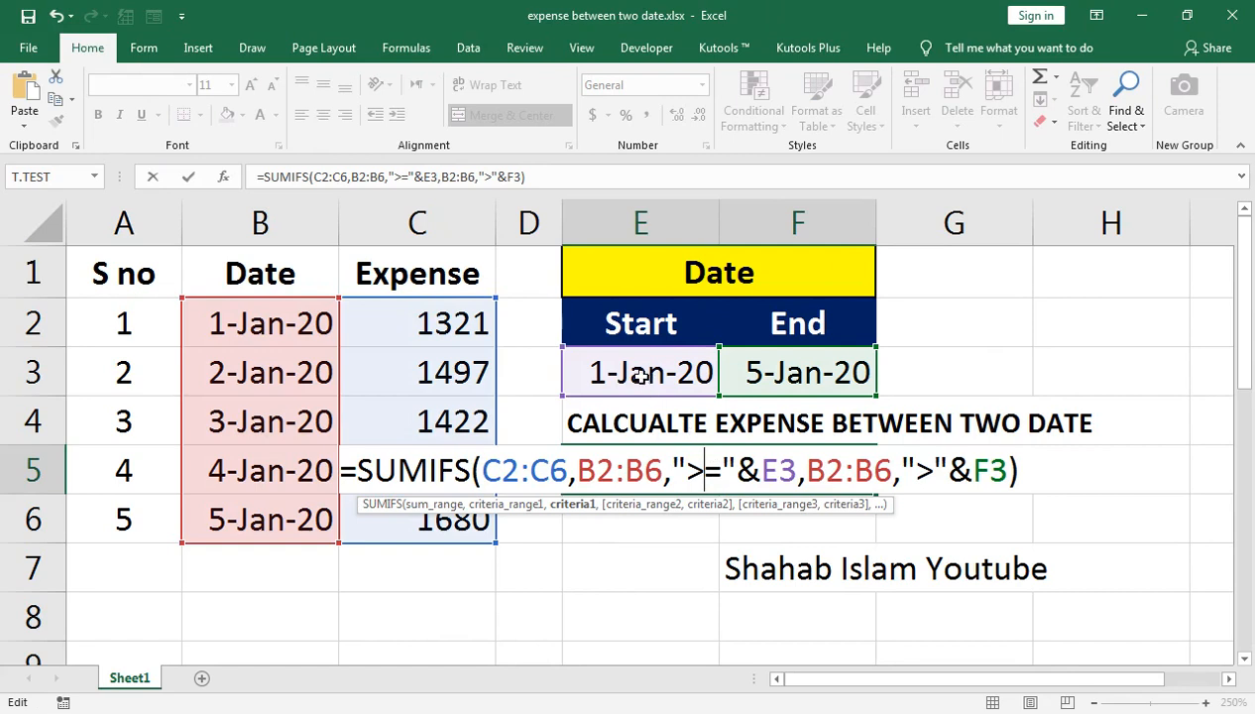
Change the End date criterion's operator to "<=" and enter the corrected SUMIFS formula
click(932, 473)
key(BackSpace)
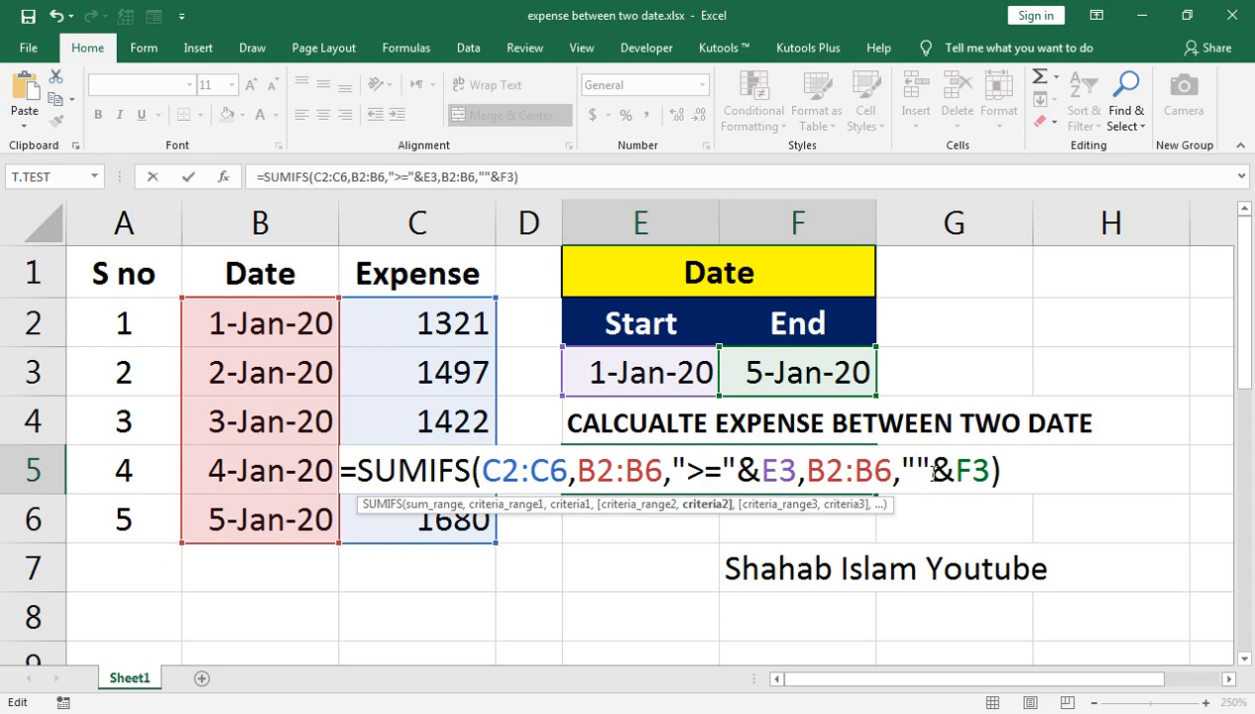
text(<)
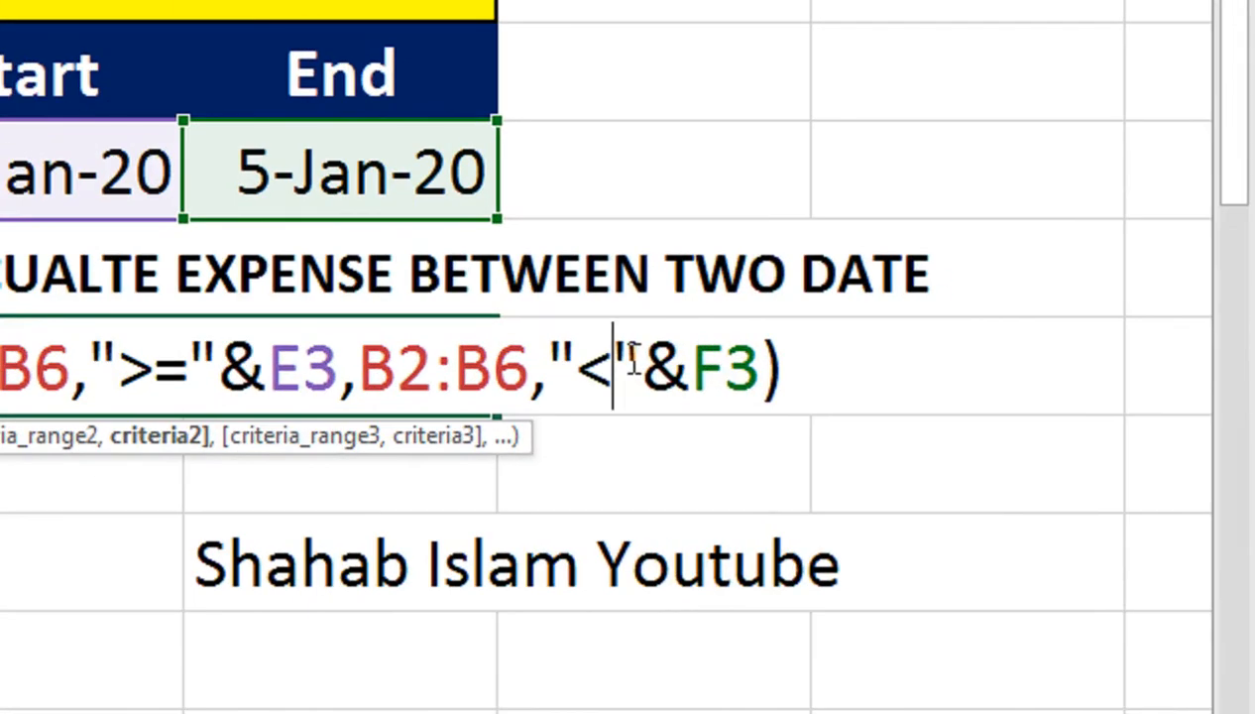
text(=SUMIFS(C2:C6,B2:)
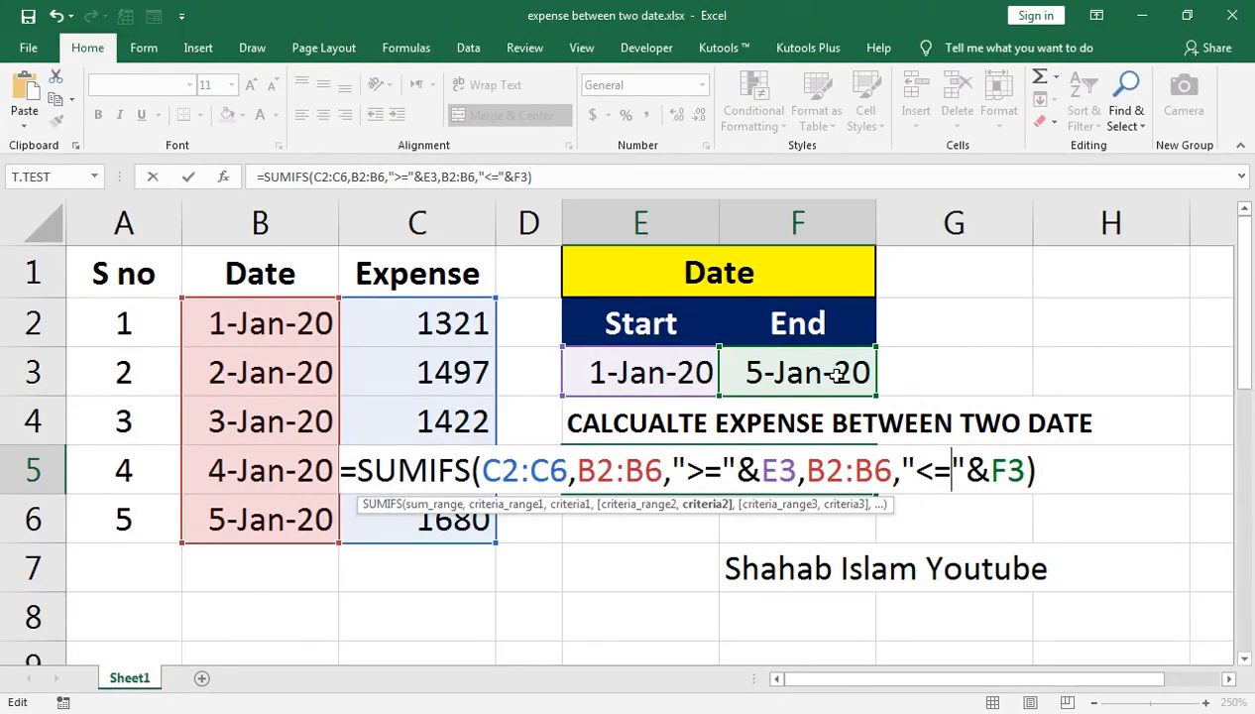
key(Return)
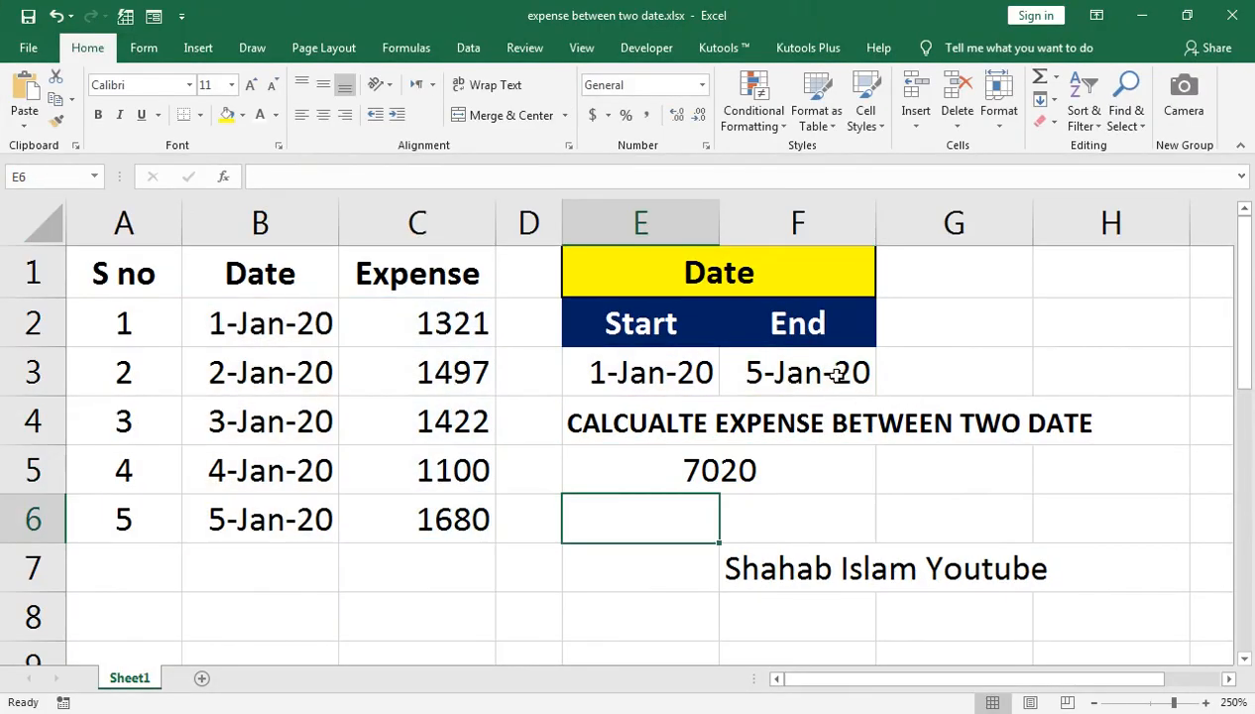
Set the End date in cell F3 to 1/3/2020 to test the formula
click(791, 459)
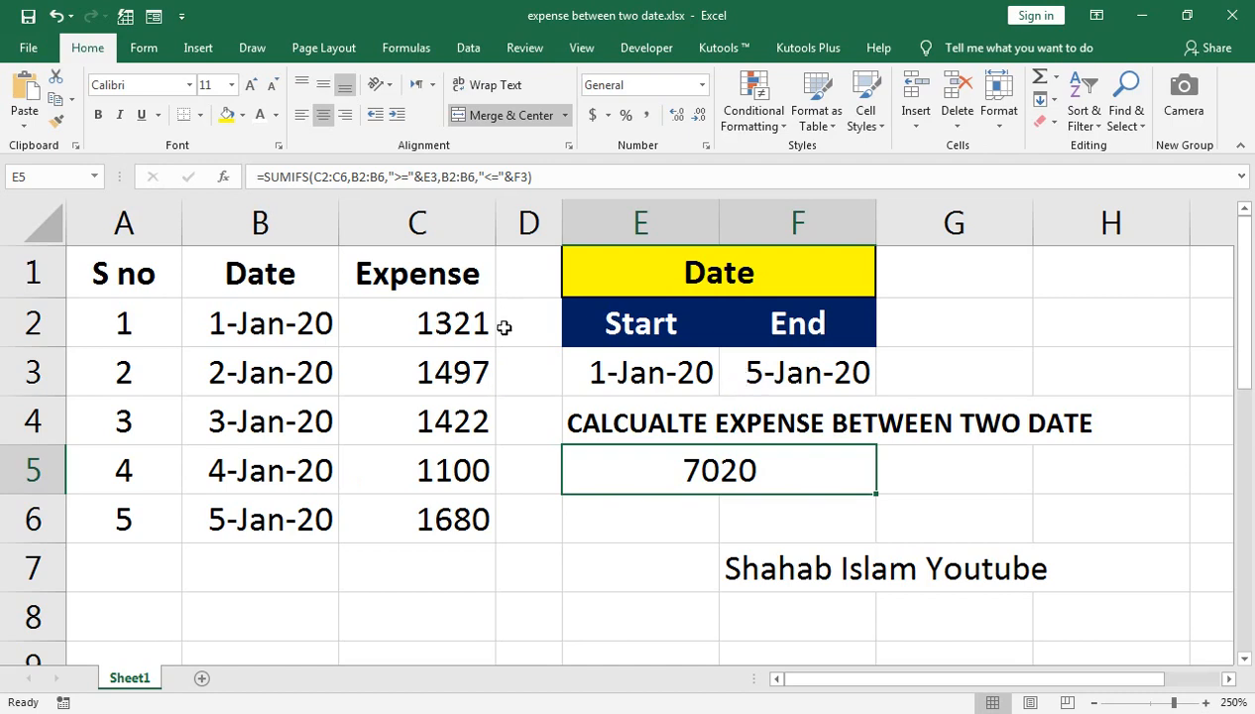
click(772, 369)
double_click(772, 369)
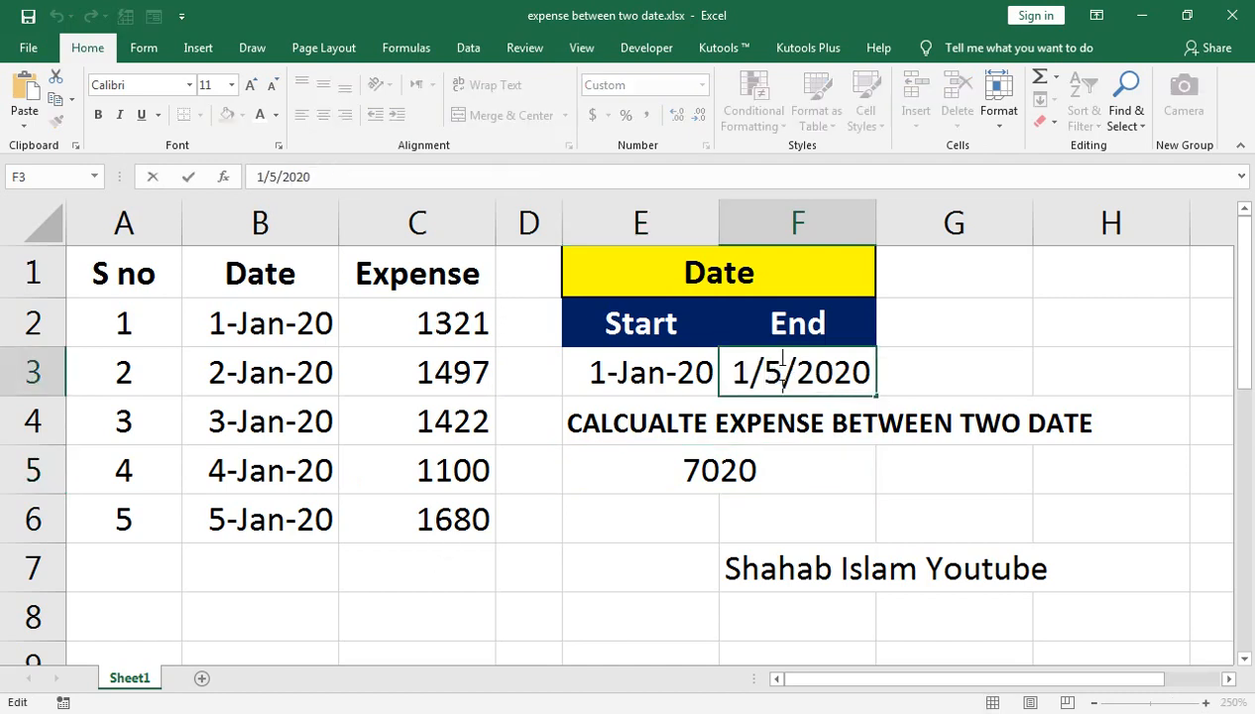
key(BackSpace)
text(3)
key(Return)
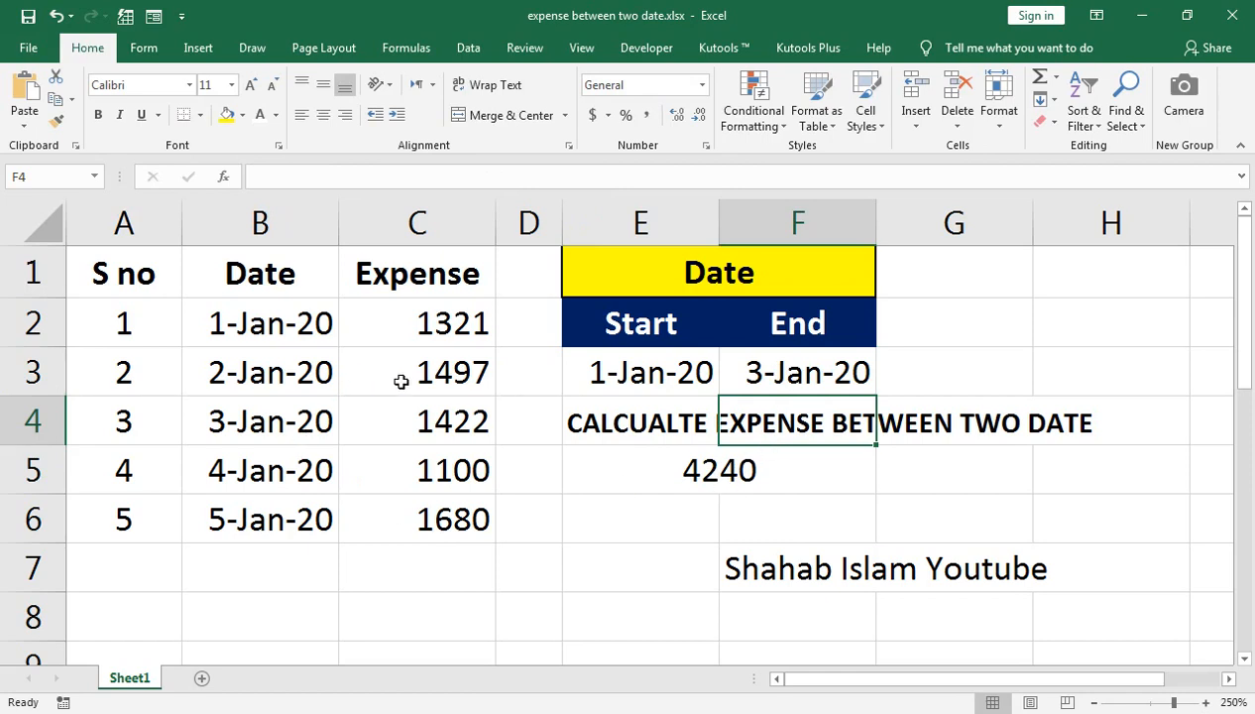
Set the End date in cell F3 back to 1/5/2020
key(Down)
double_click(764, 372)
key(BackSpace)
text(5)
key(Return)
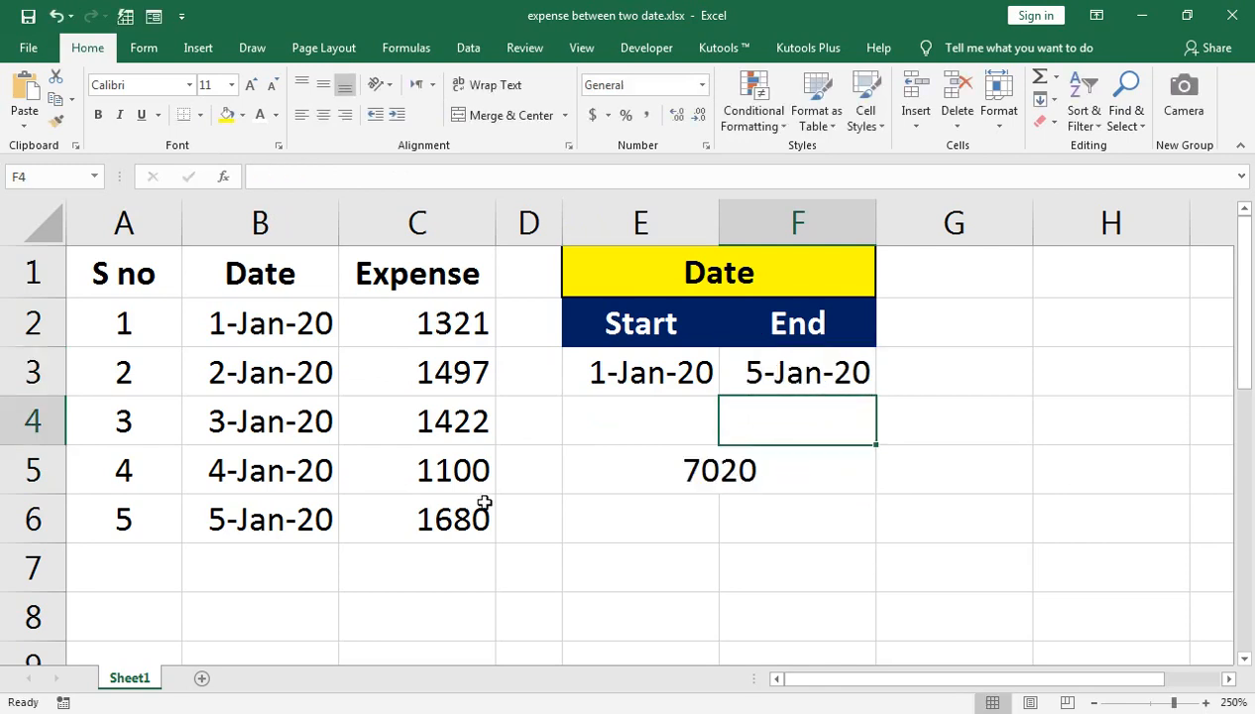
Total the Expense column C2:C6 in cell C7 with SUM and select E5 to compare the results
click(442, 563)
key(alt+equal)
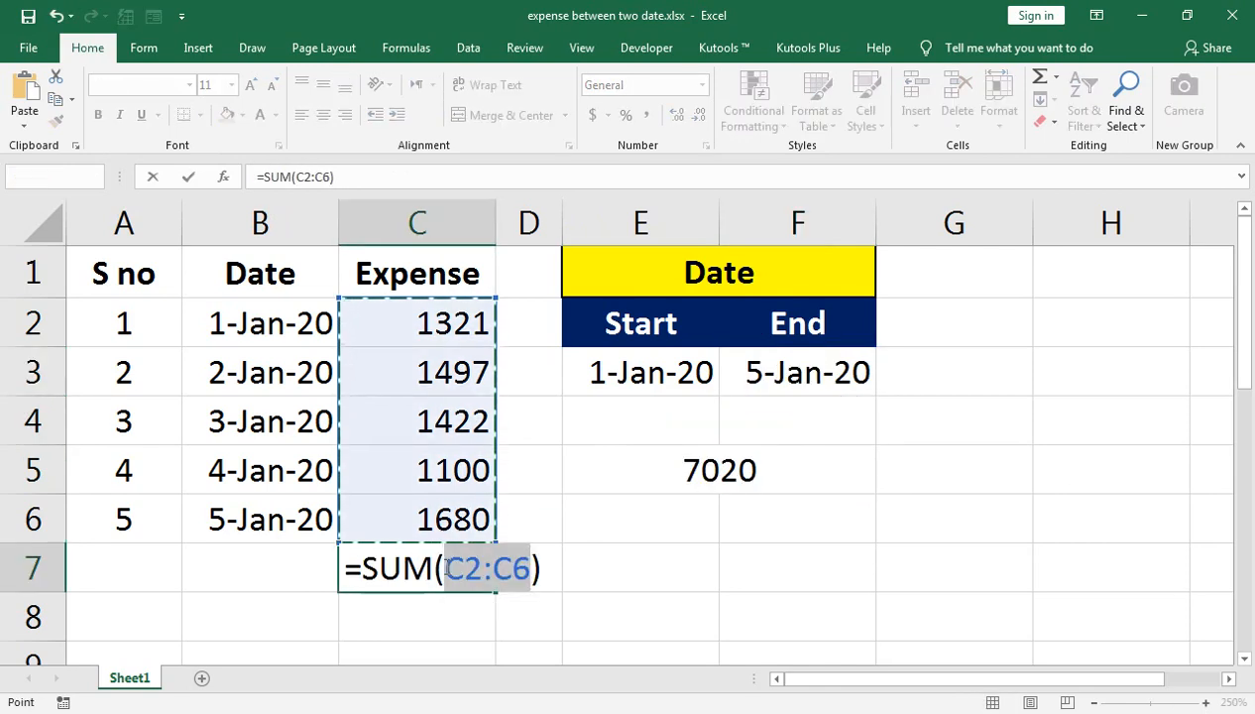
key(Return)
click(779, 462)
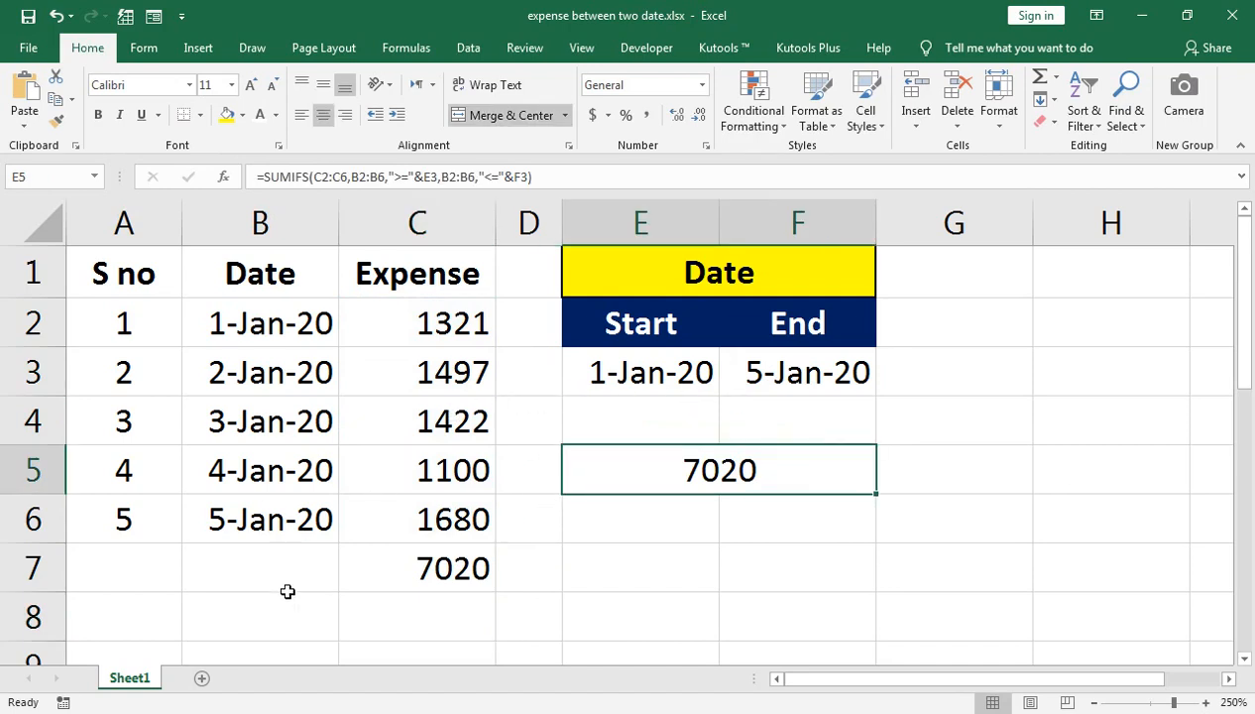
Switch to the web browser window showing the YouTube channel's Videos page
click(288, 709)
click(312, 644)
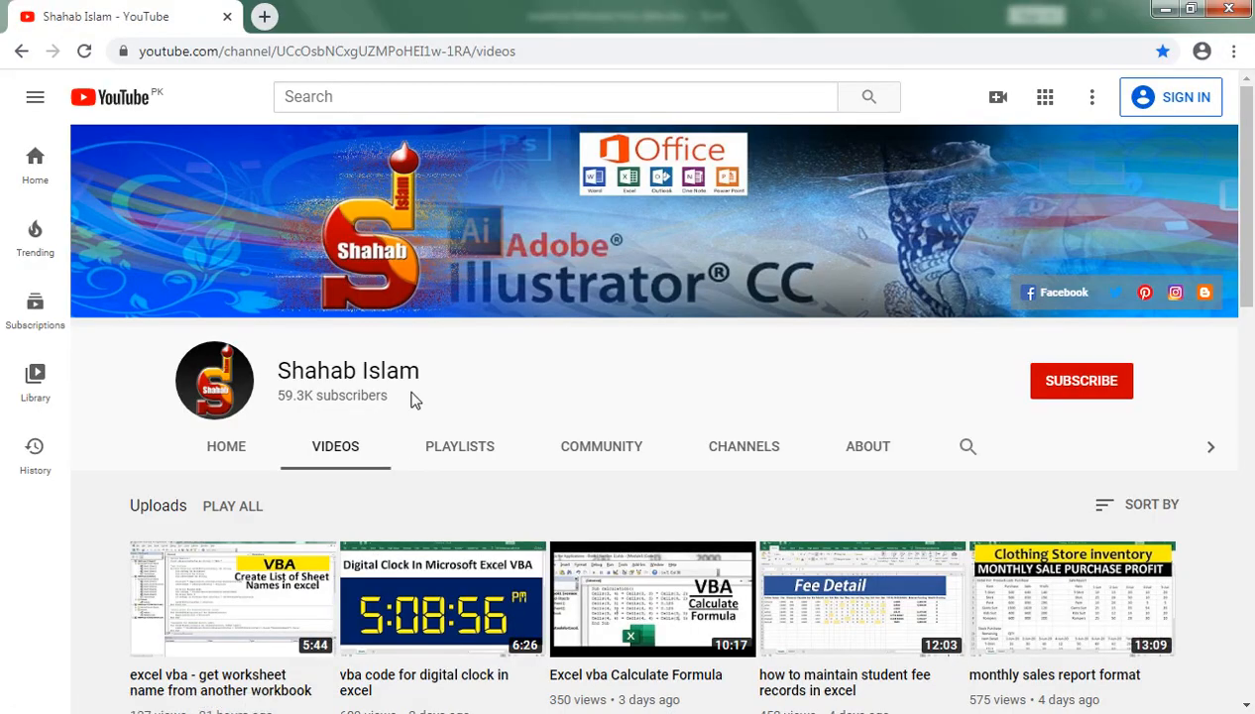